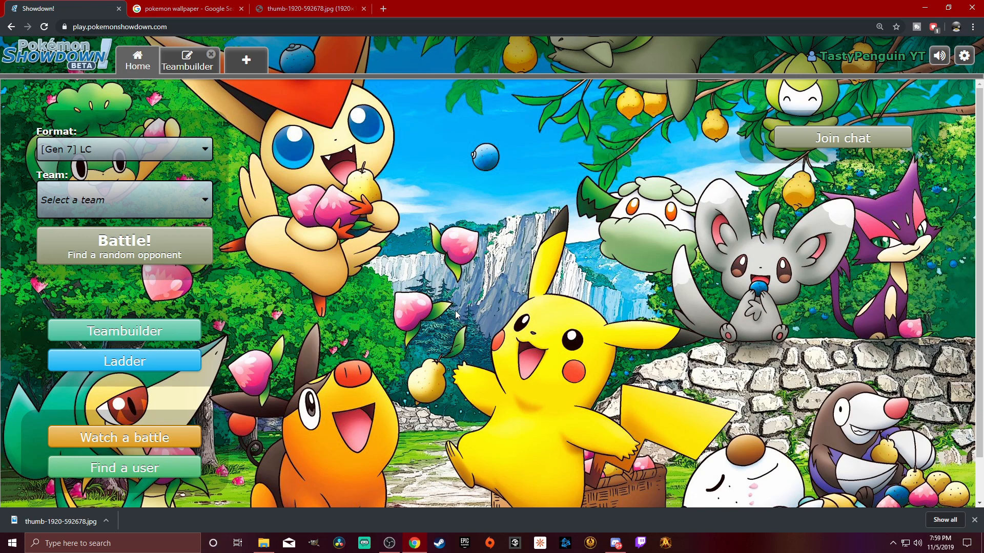
pyautogui.click(187, 60)
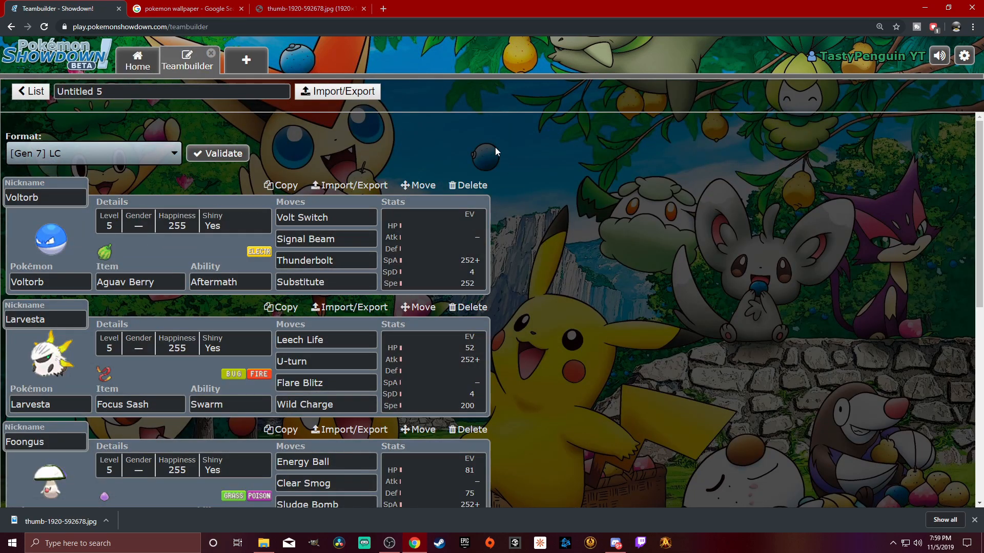
pyautogui.scroll(-5, 180, 376)
pyautogui.scroll(5, 179, 375)
pyautogui.scroll(-2, 44, 338)
pyautogui.scroll(-2, 43, 339)
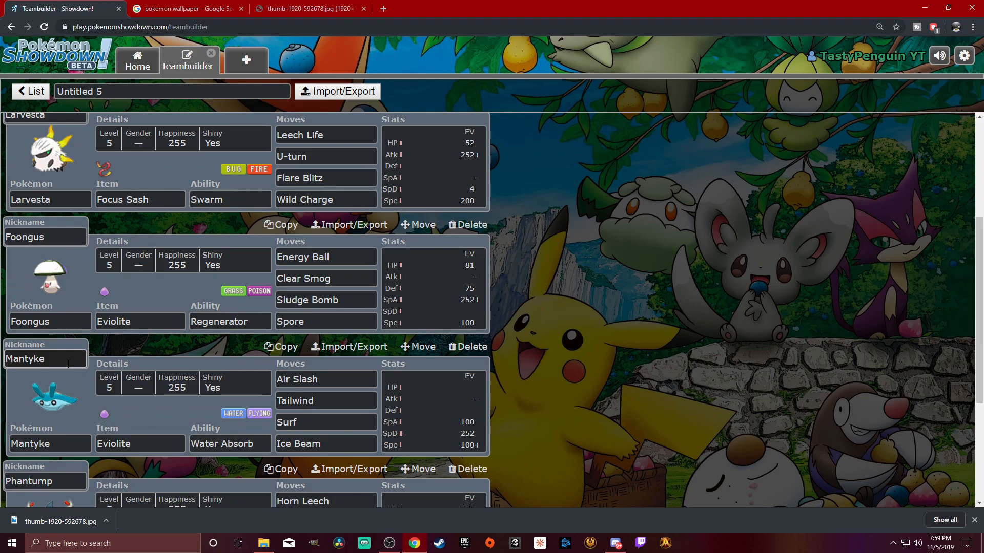
pyautogui.scroll(-2, 44, 338)
pyautogui.scroll(-2, 45, 339)
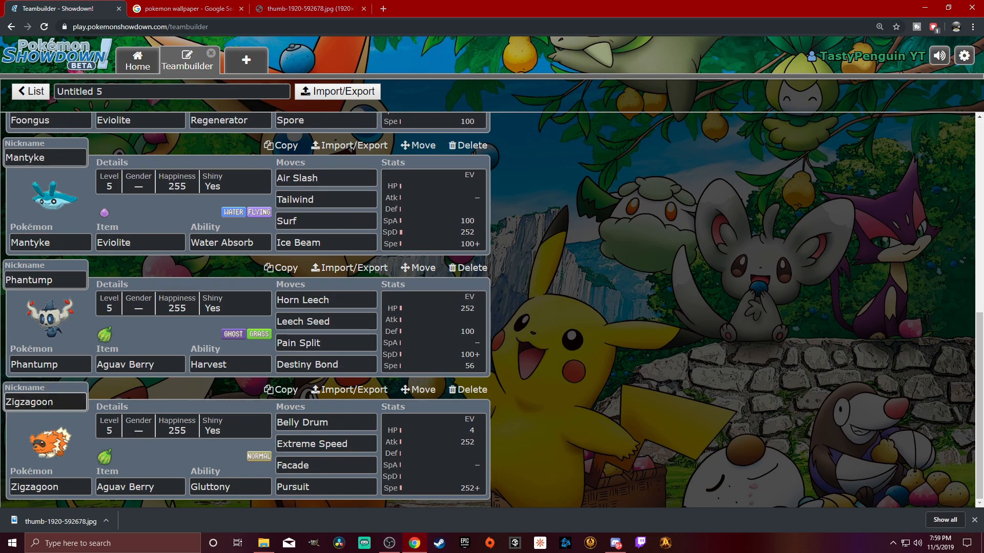
pyautogui.scroll(2, 60, 416)
pyautogui.scroll(2, 61, 416)
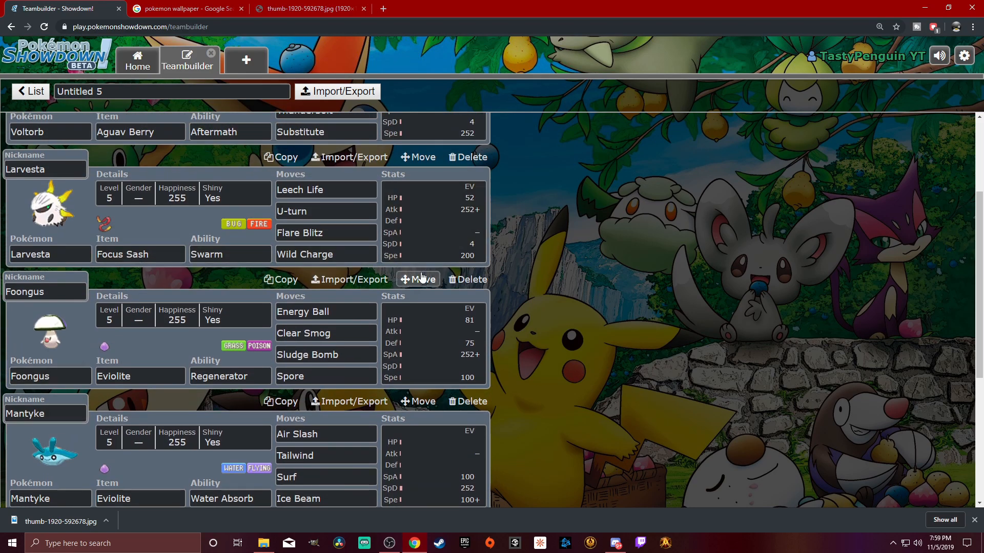
pyautogui.scroll(-3, 224, 283)
pyautogui.scroll(-3, 154, 346)
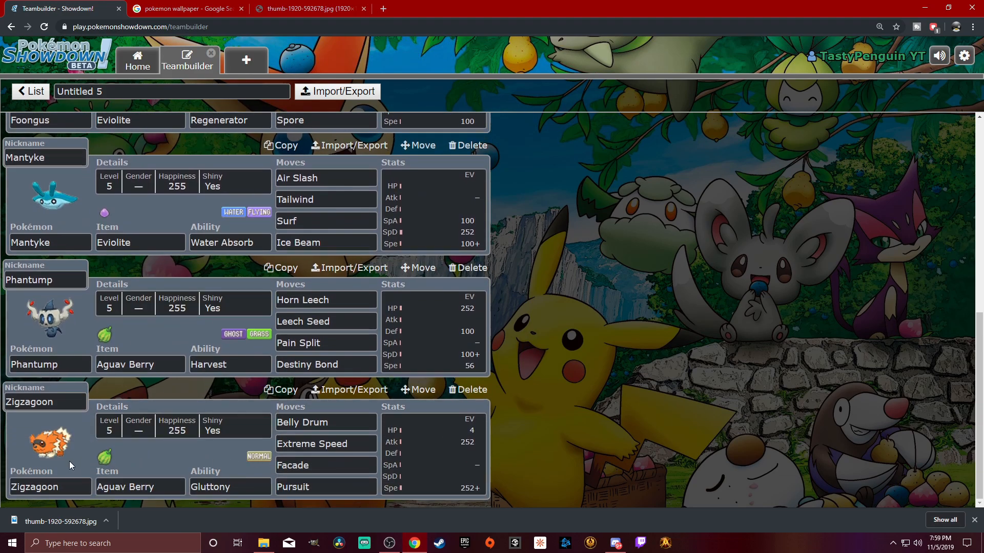
pyautogui.scroll(3, 70, 461)
pyautogui.scroll(3, 78, 439)
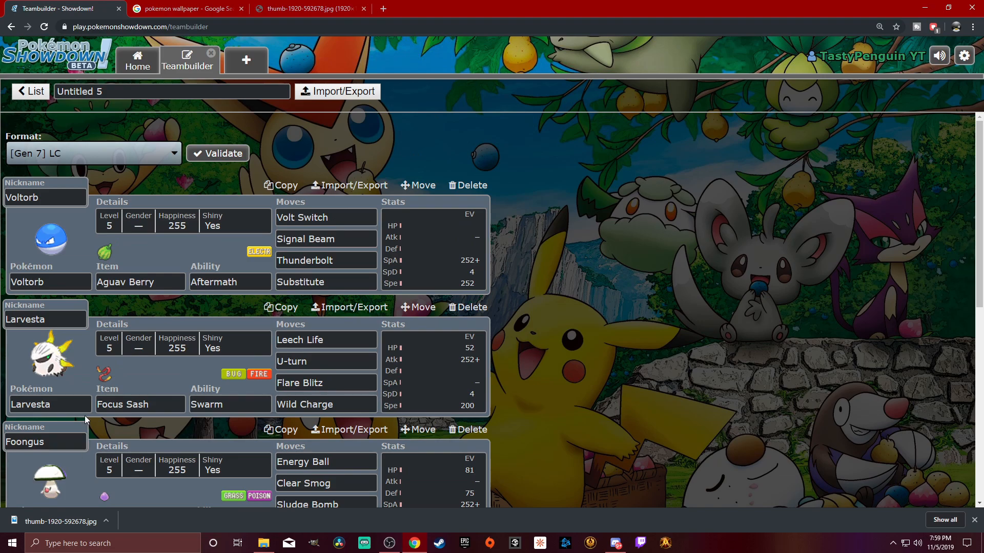
pyautogui.scroll(-3, 85, 420)
pyautogui.scroll(-3, 115, 446)
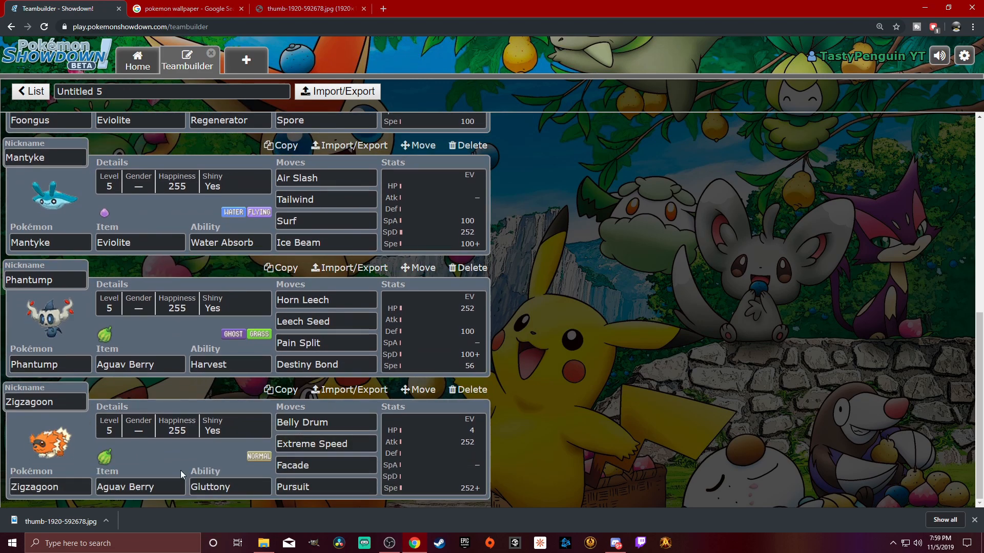
pyautogui.scroll(3, 150, 474)
pyautogui.scroll(1, 142, 461)
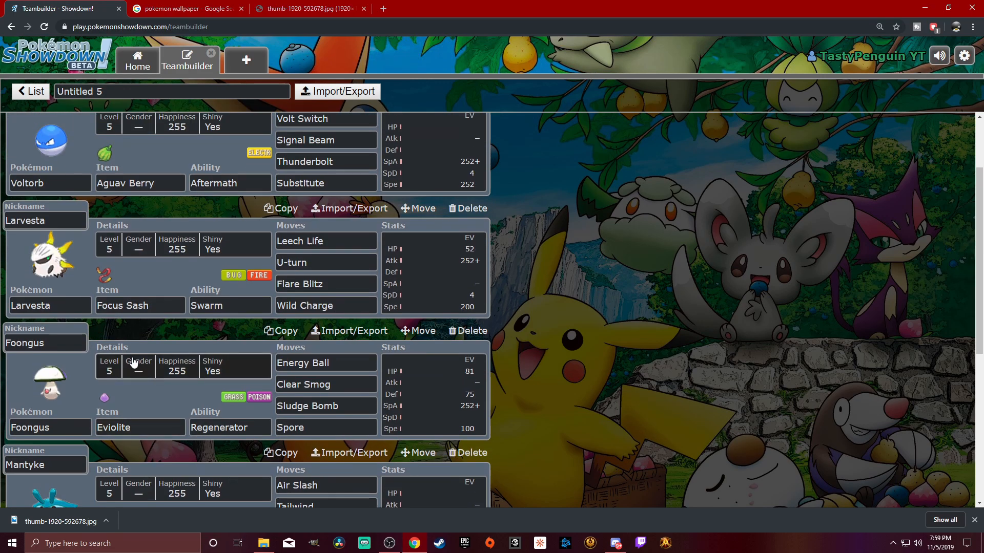
pyautogui.scroll(3, 135, 364)
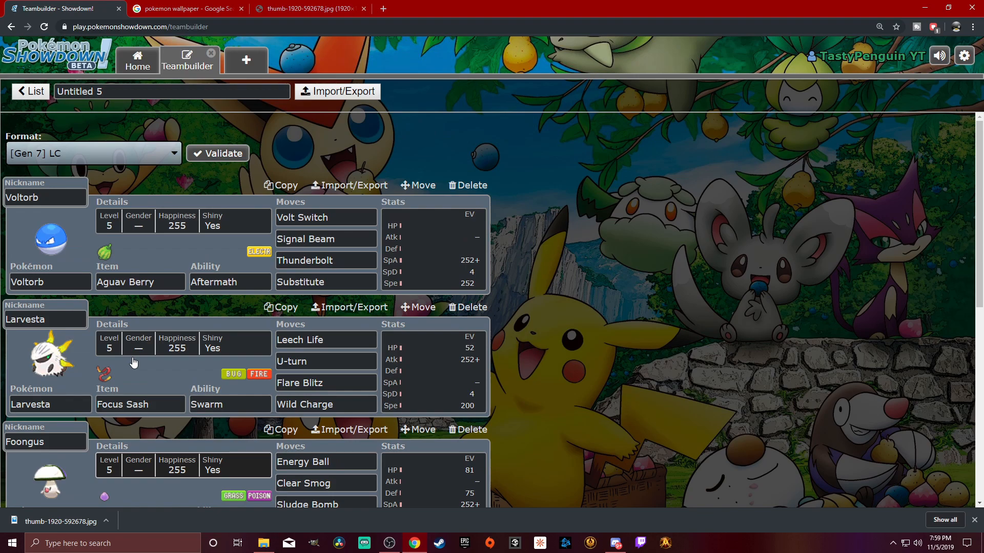
pyautogui.scroll(-2, 133, 362)
pyautogui.scroll(2, 133, 362)
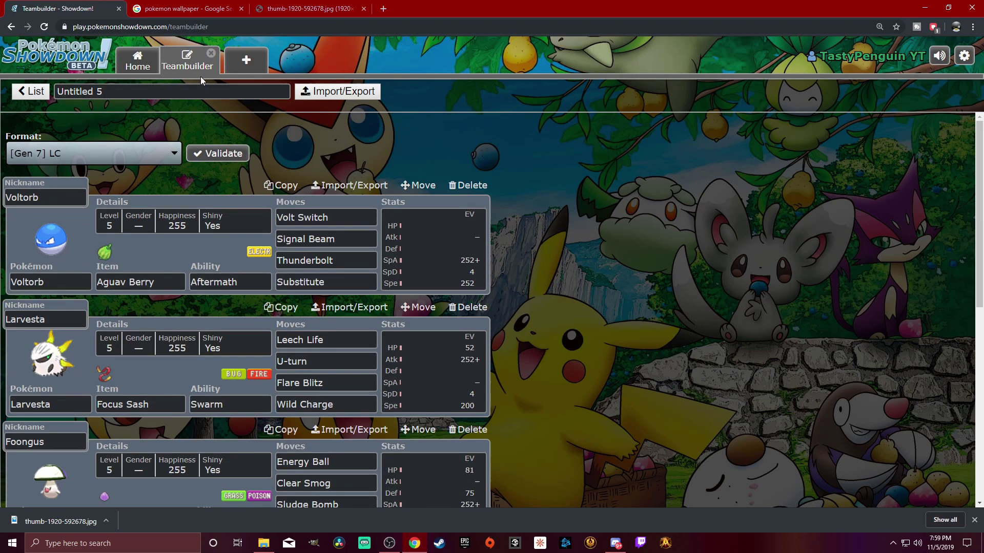
# From Home, select the Untitled 5 team and queue a rated Gen 7 LC battle against a random opponent.
pyautogui.click(137, 60)
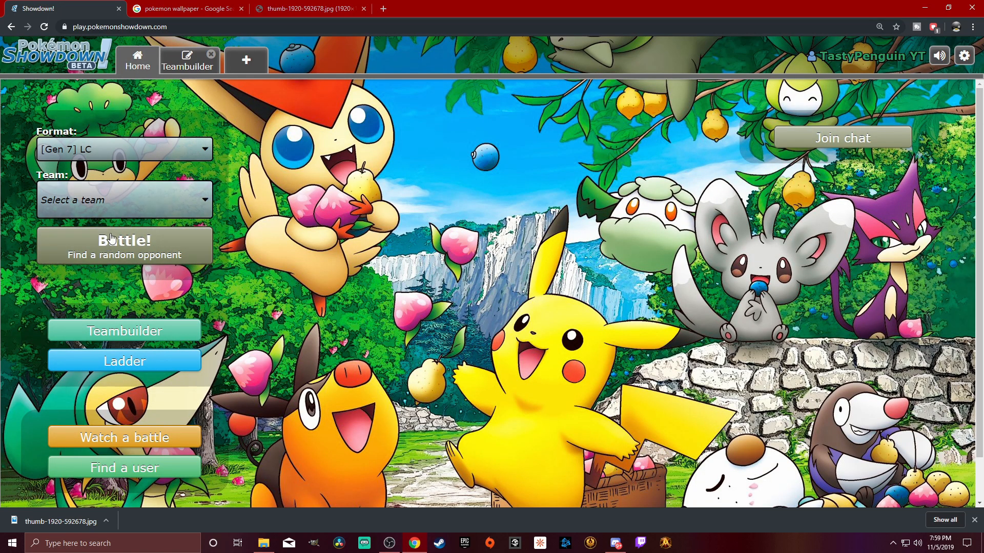
pyautogui.click(123, 200)
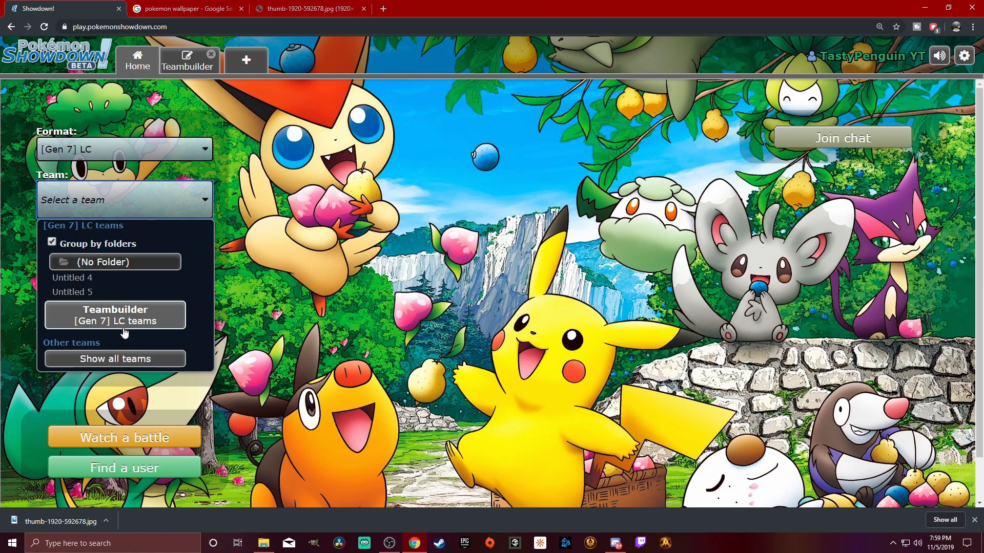
pyautogui.click(121, 358)
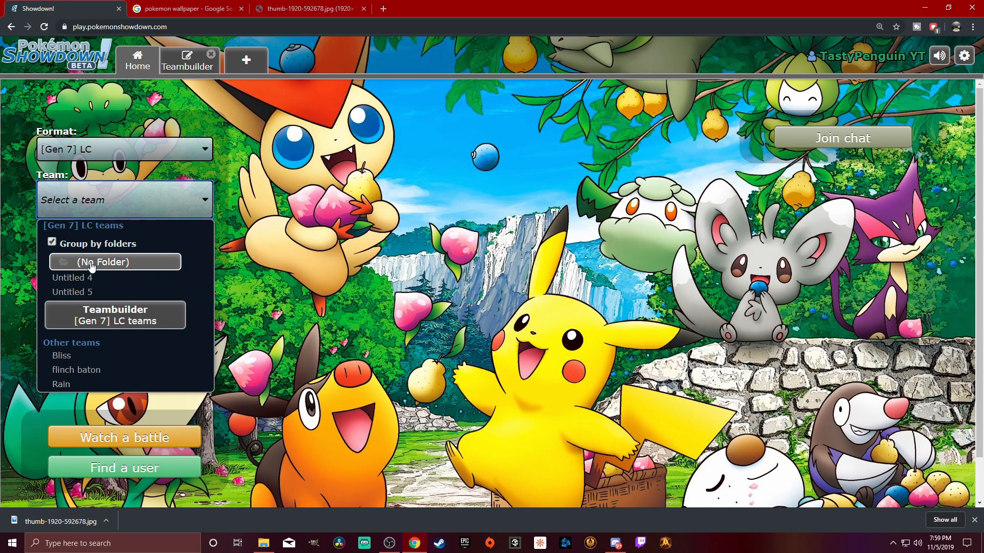
pyautogui.click(72, 291)
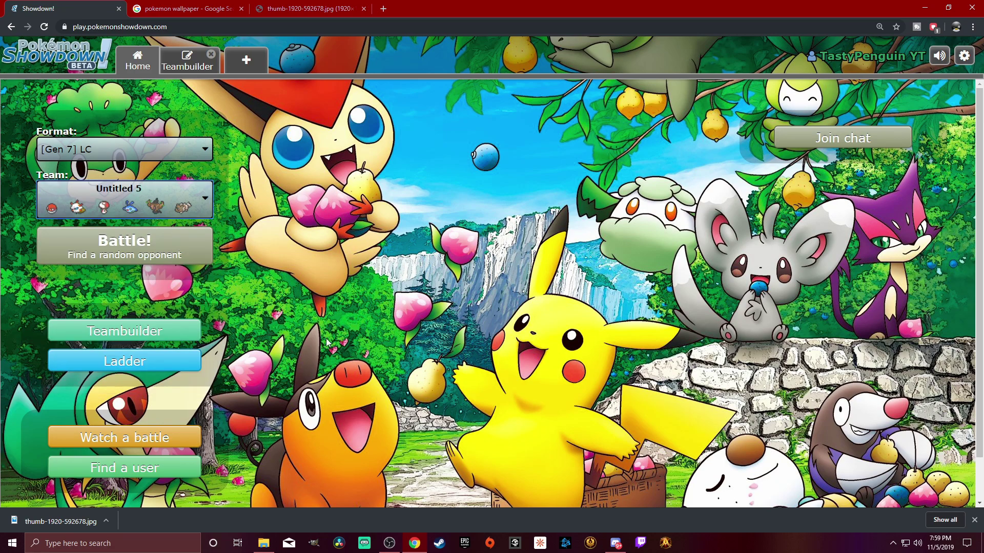
pyautogui.click(172, 247)
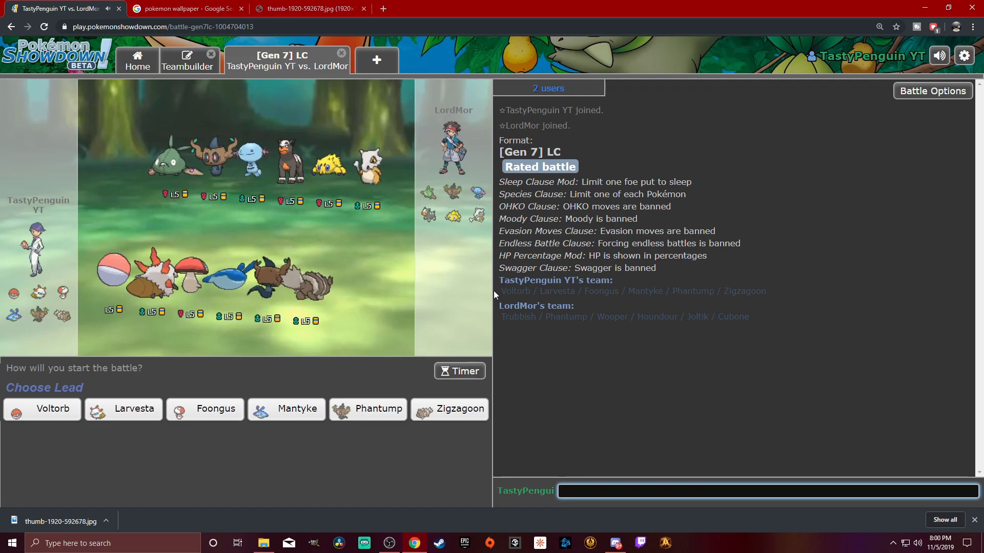
# After checking sound settings, lead Zigzagoon, boost with Belly Drum and KO Cubone with Extreme Speed.
pyautogui.click(939, 56)
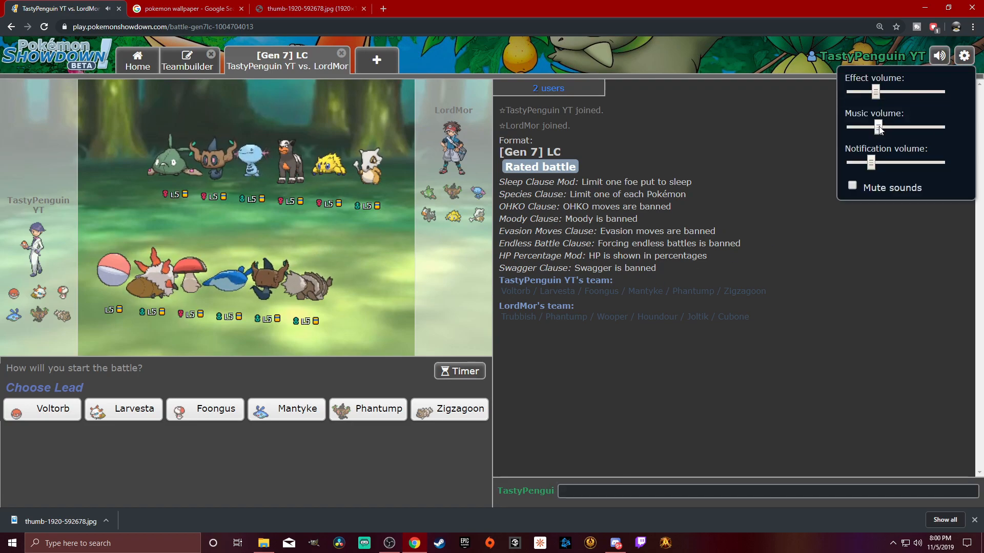
pyautogui.click(757, 345)
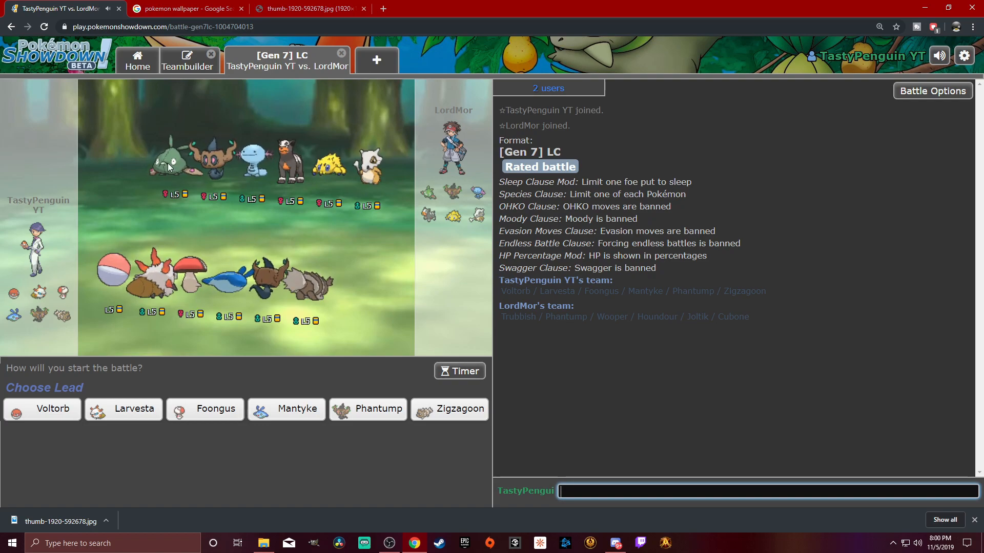
pyautogui.click(442, 410)
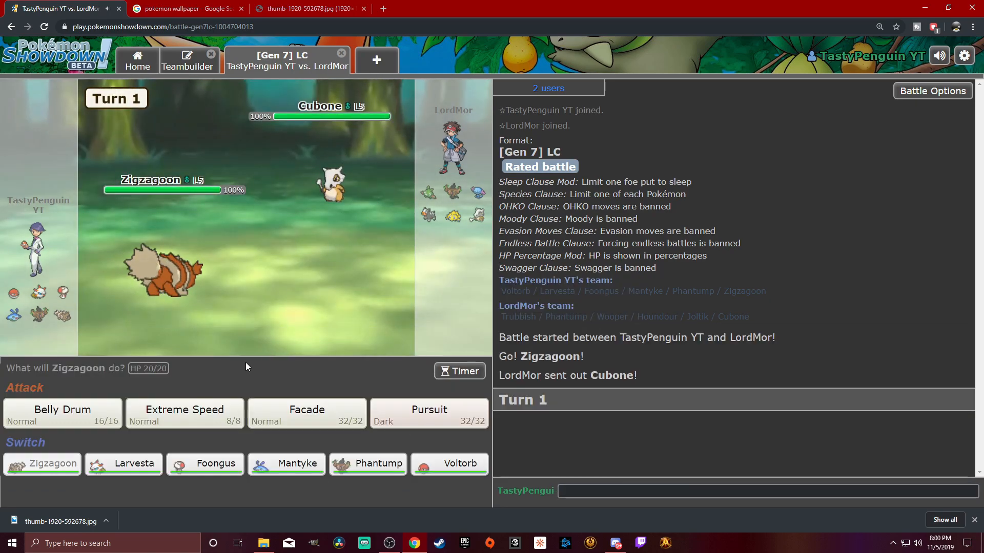
pyautogui.click(59, 415)
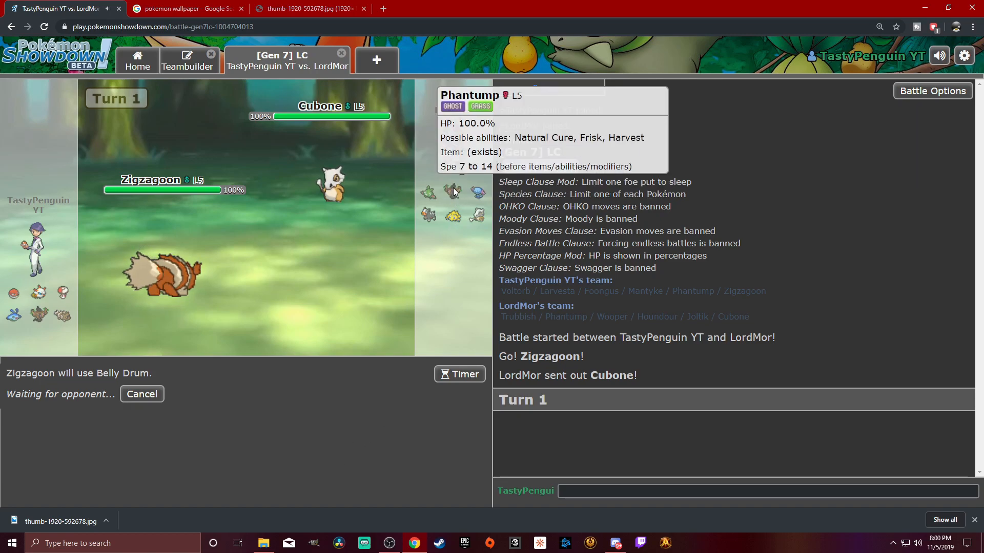
pyautogui.moveTo(185, 414)
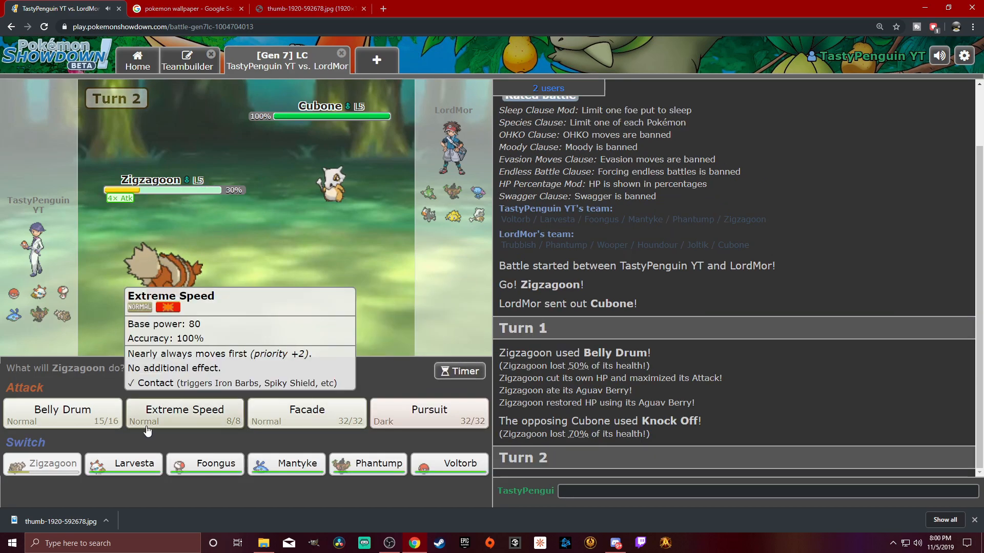
pyautogui.click(194, 415)
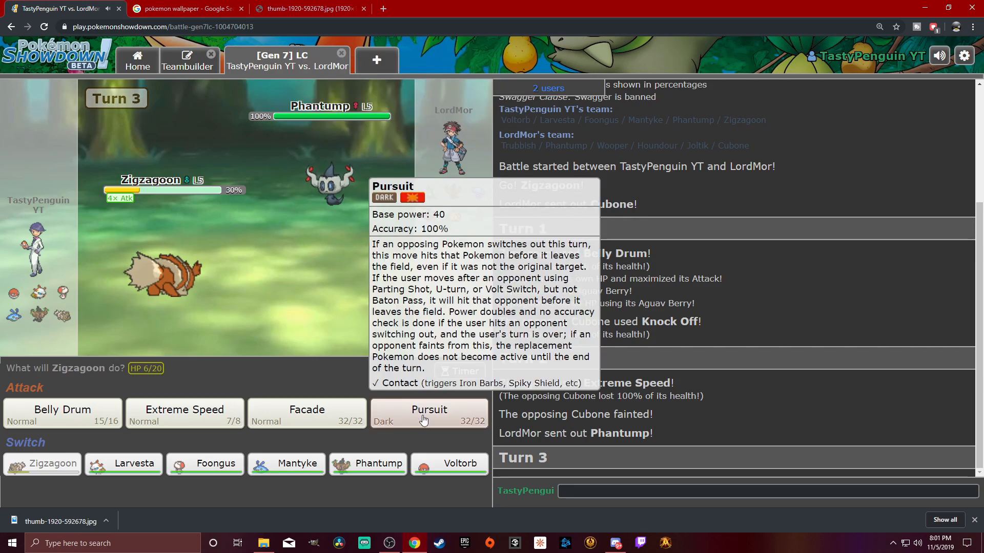
# Knock out LordMor's Phantump with Zigzagoon's Pursuit.
pyautogui.click(423, 415)
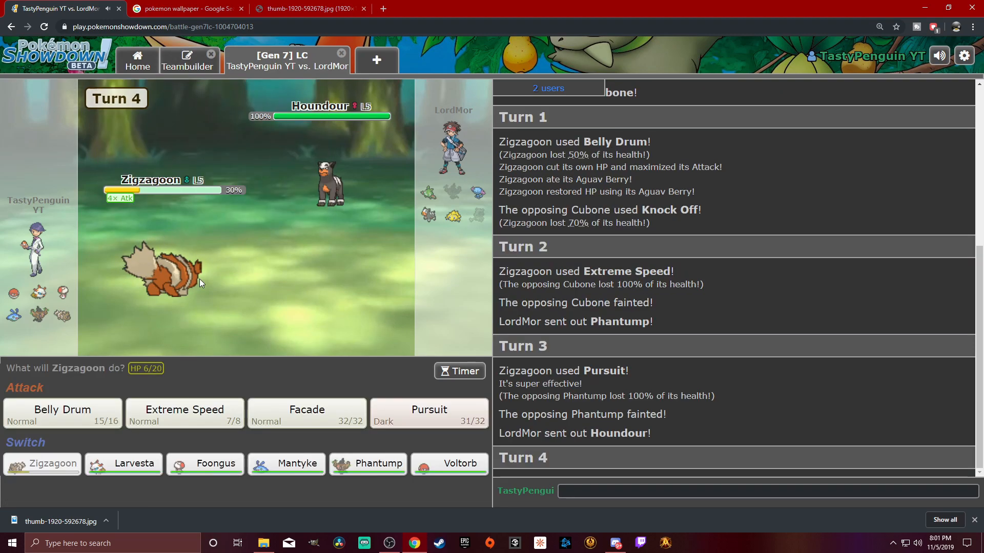
# Use Zigzagoon's Extreme Speed on Houndour, Joltik and Wooper until it faints to Scald.
pyautogui.click(200, 409)
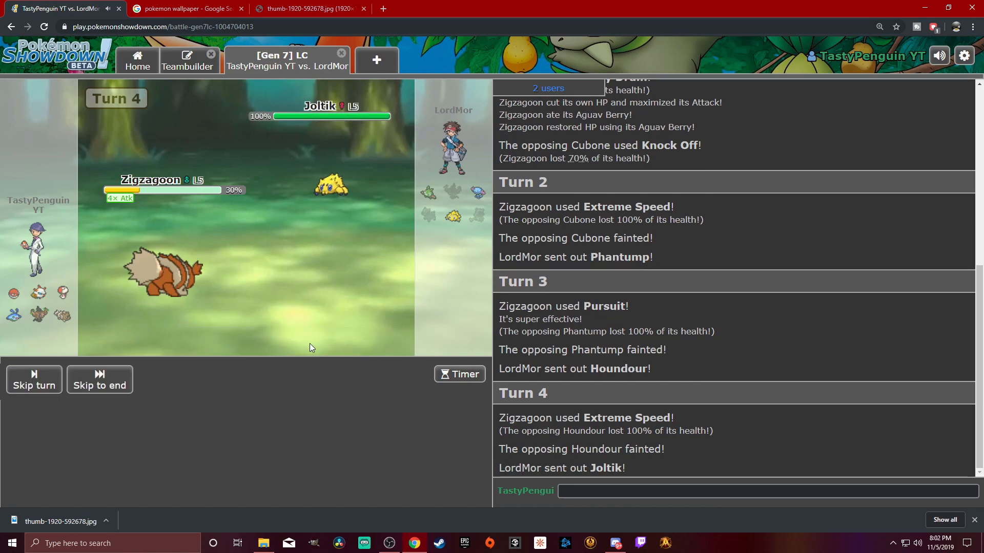
pyautogui.click(184, 409)
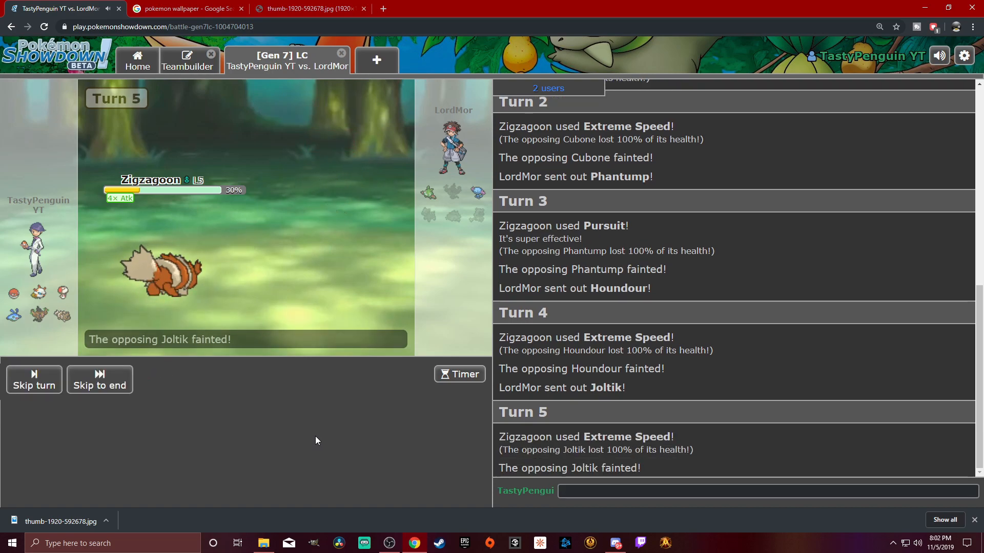
pyautogui.moveTo(331, 183)
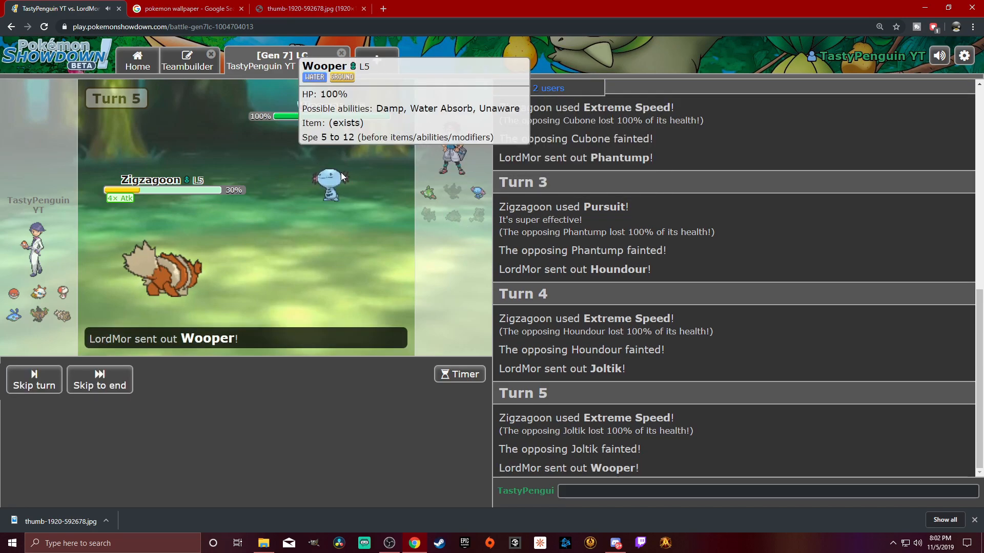
pyautogui.click(185, 407)
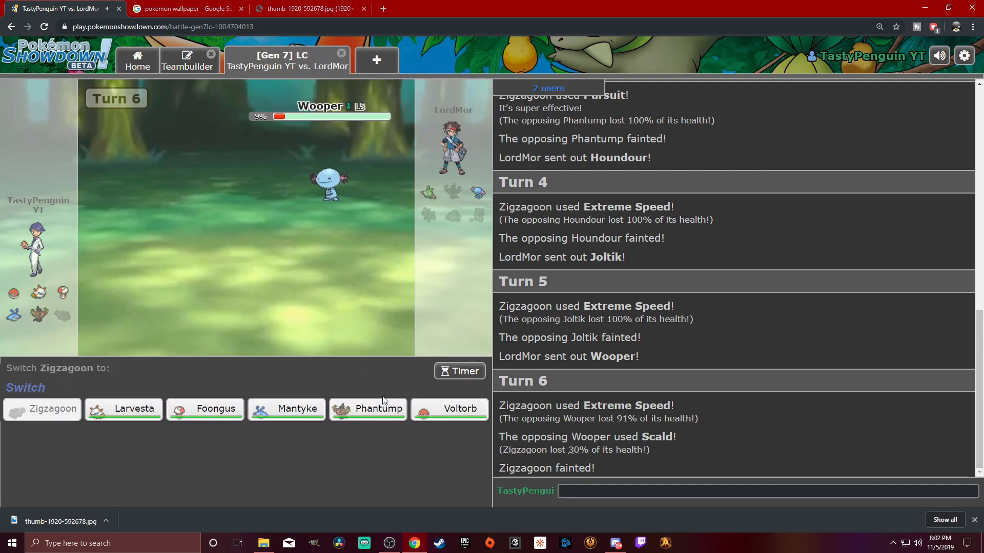
pyautogui.moveTo(449, 409)
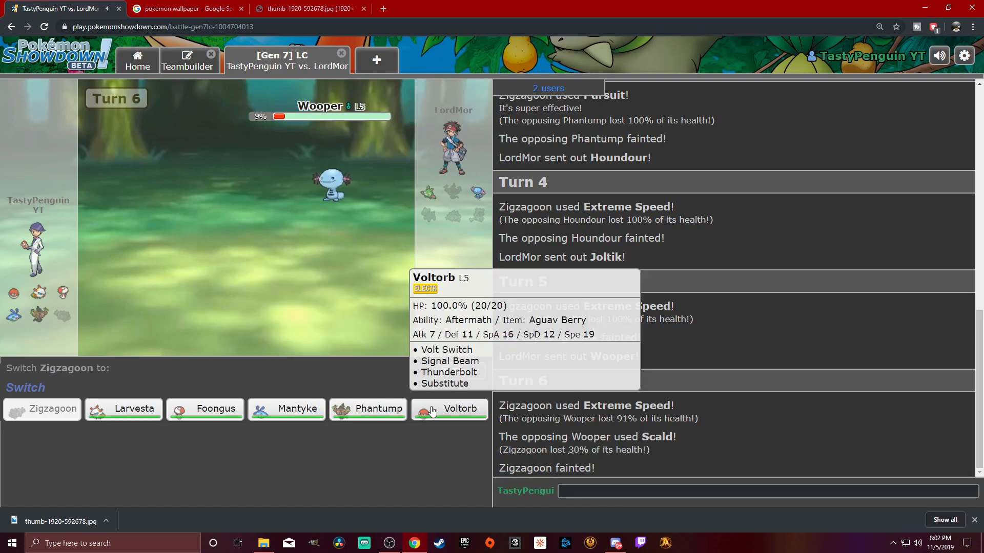
# Send in Mantyke, use Tailwind, Surf and Air Slash on Wooper, then switch to Phantump.
pyautogui.click(284, 408)
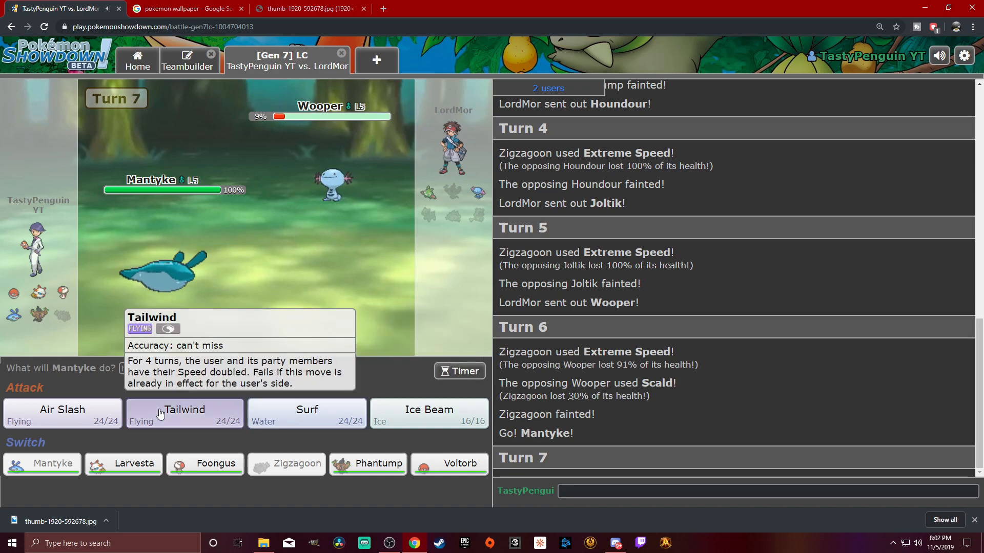
pyautogui.click(161, 413)
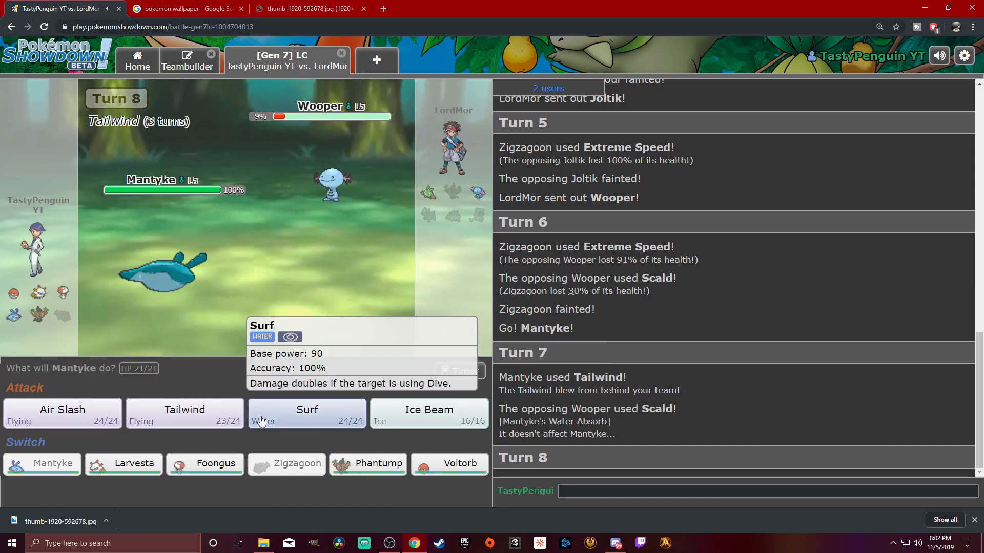
pyautogui.click(307, 413)
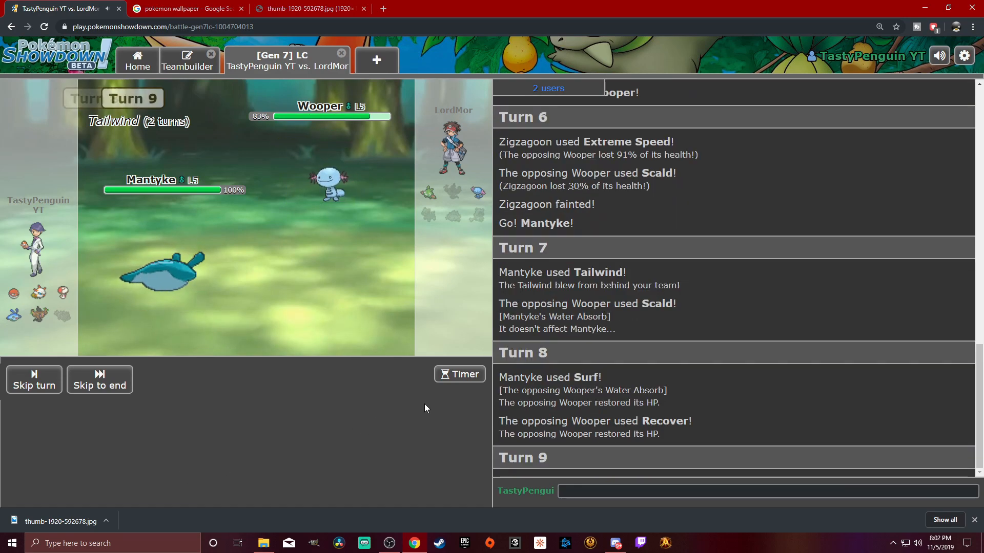
pyautogui.click(63, 415)
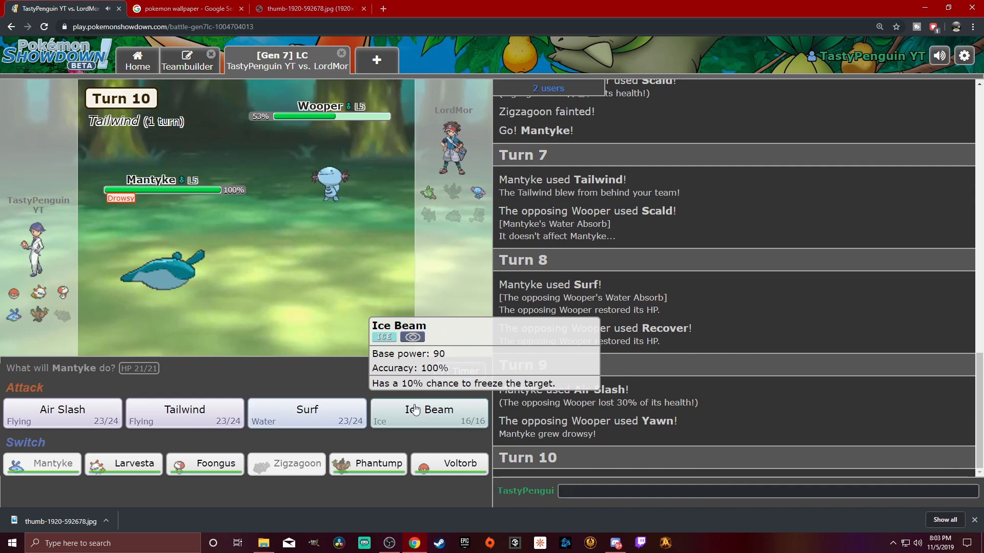
pyautogui.click(340, 467)
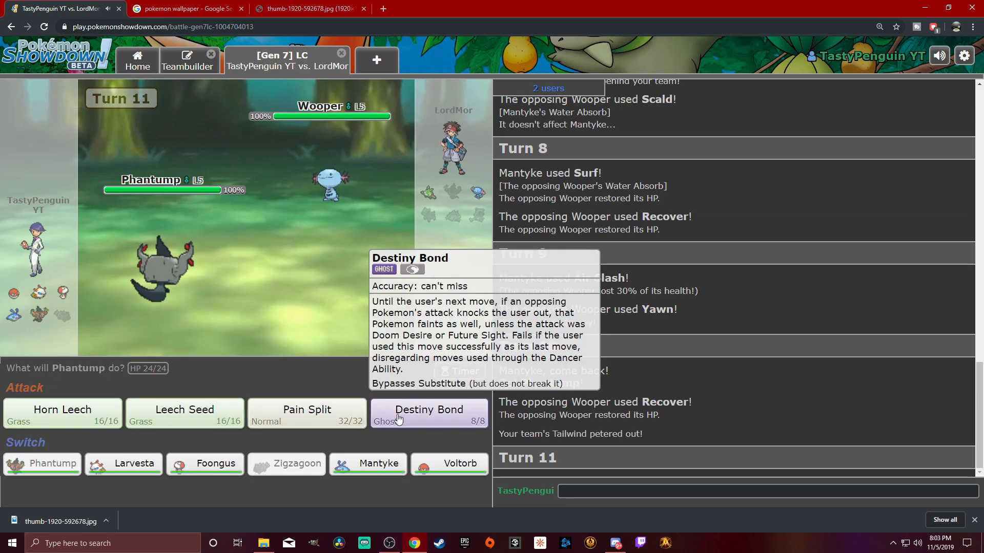
# Have Phantump use Leech Seed, Destiny Bond, Pain Split and Horn Leech on Trubbish, then switch to Foongus.
pyautogui.click(187, 414)
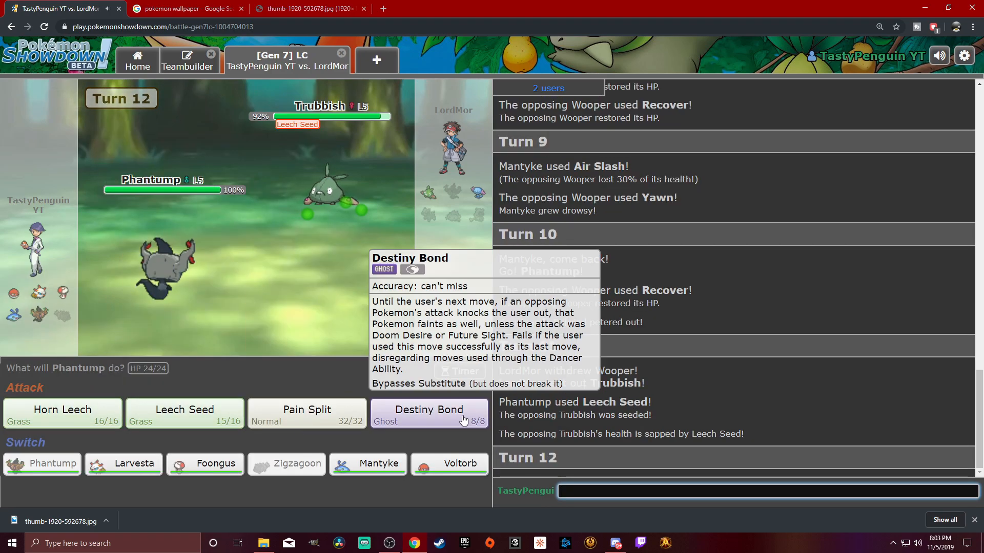
pyautogui.click(419, 418)
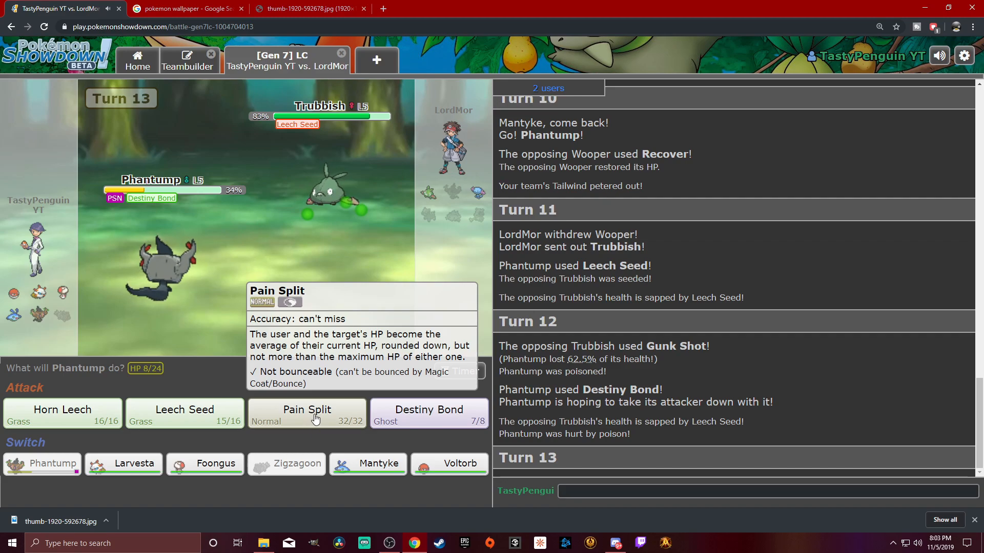
pyautogui.click(315, 419)
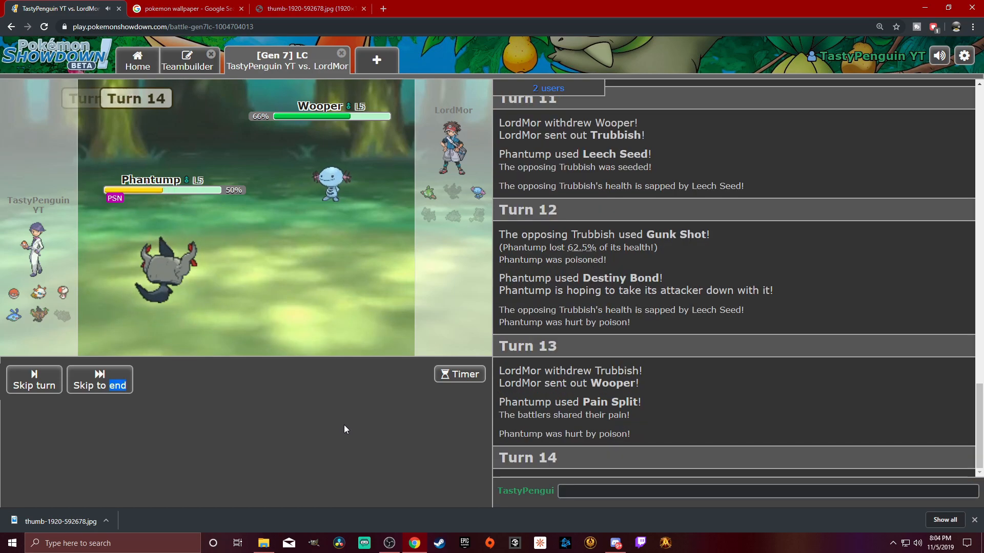
pyautogui.moveTo(63, 414)
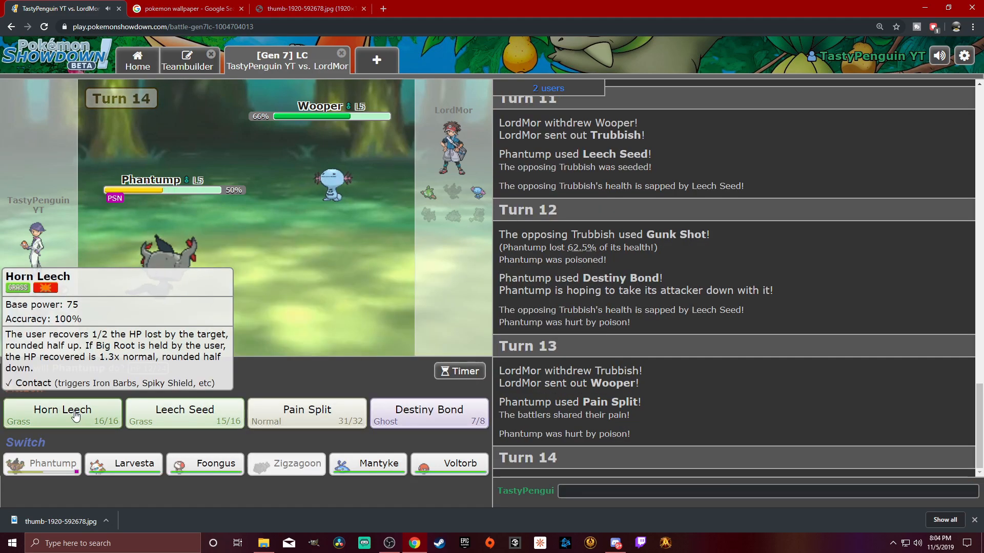
pyautogui.click(76, 416)
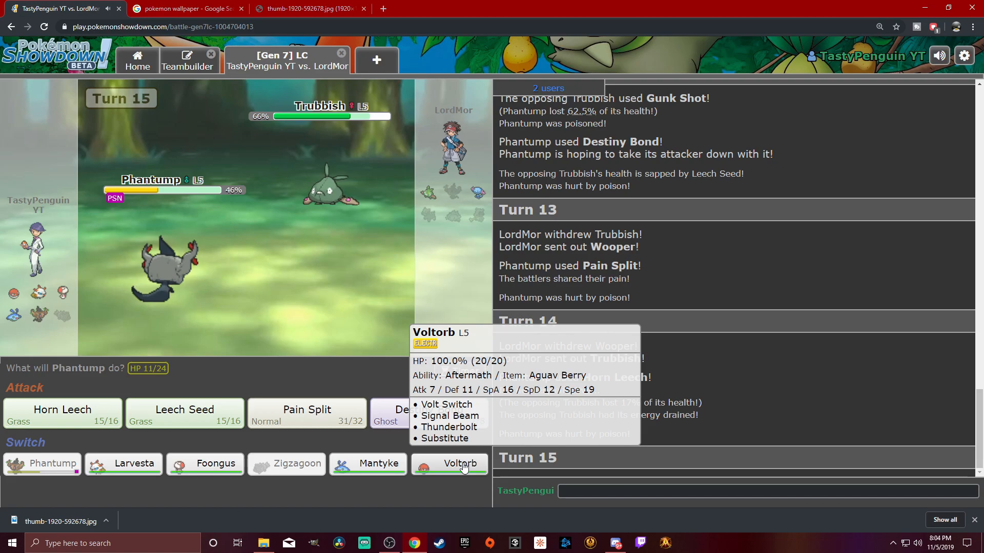
pyautogui.click(225, 467)
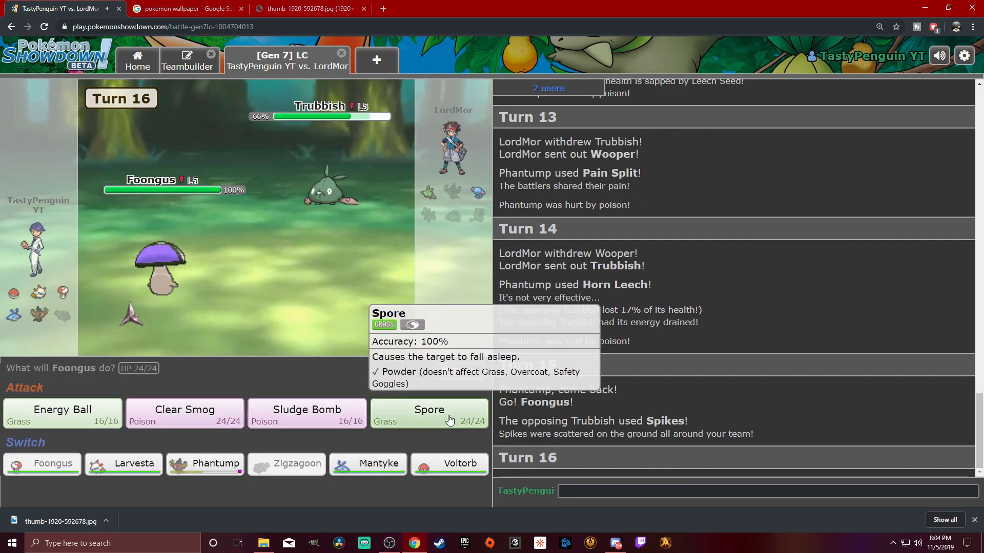
# Spore Trubbish asleep, cancel a switch to Mantyke, and hit Trubbish with repeated Energy Balls.
pyautogui.click(429, 410)
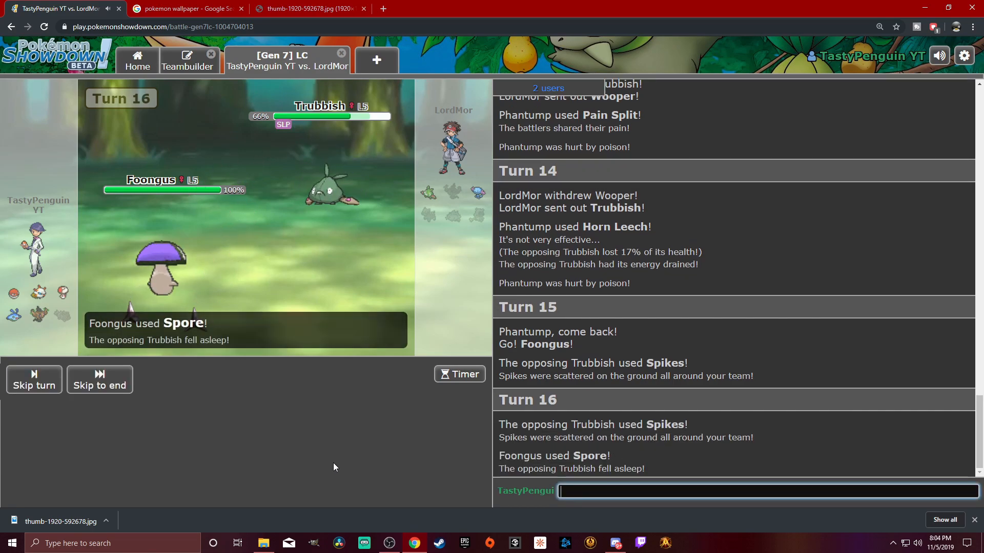
pyautogui.click(333, 461)
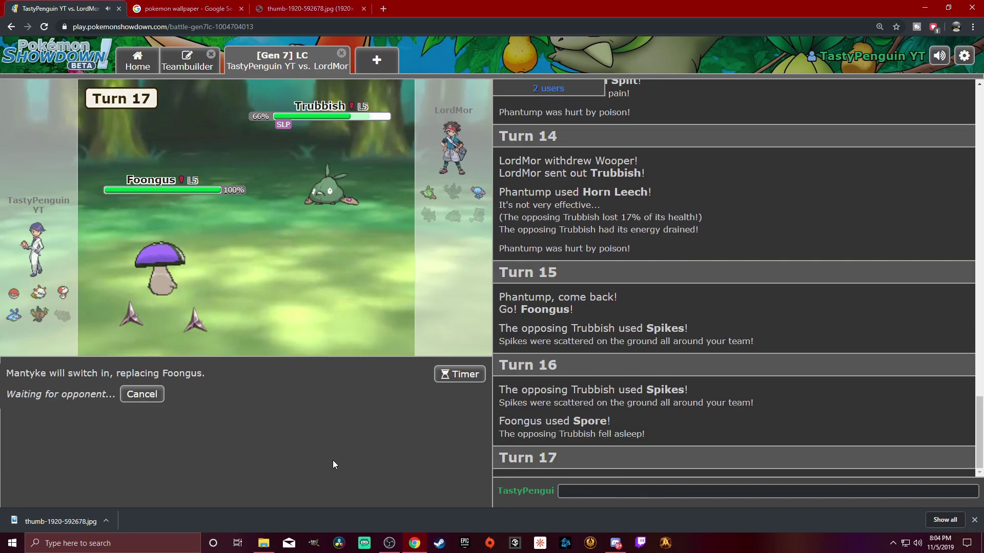
pyautogui.click(141, 394)
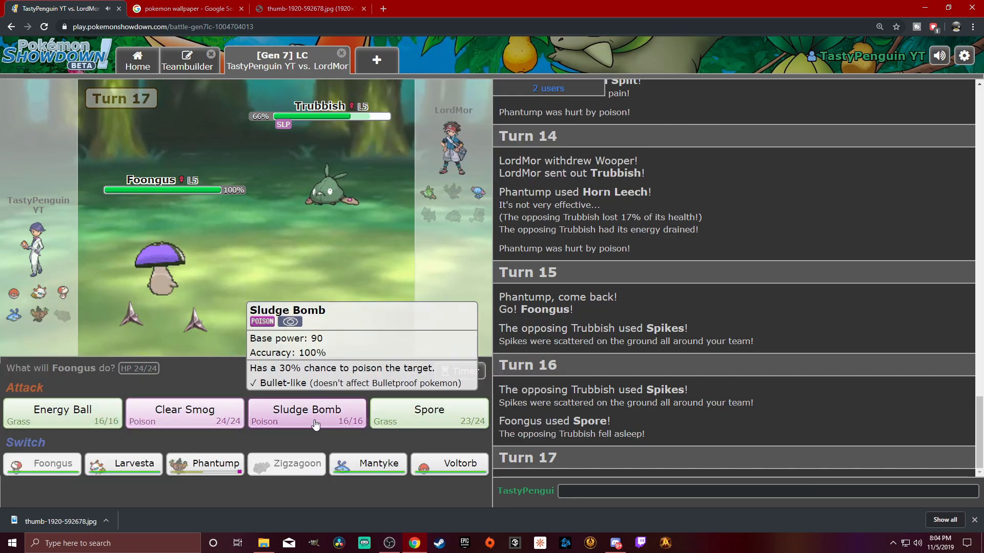
pyautogui.click(185, 416)
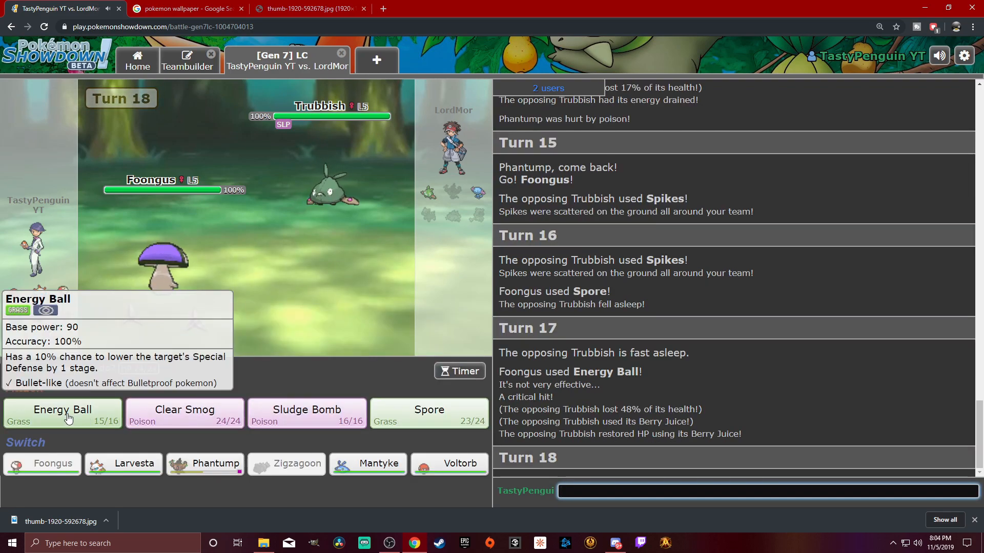
pyautogui.click(68, 417)
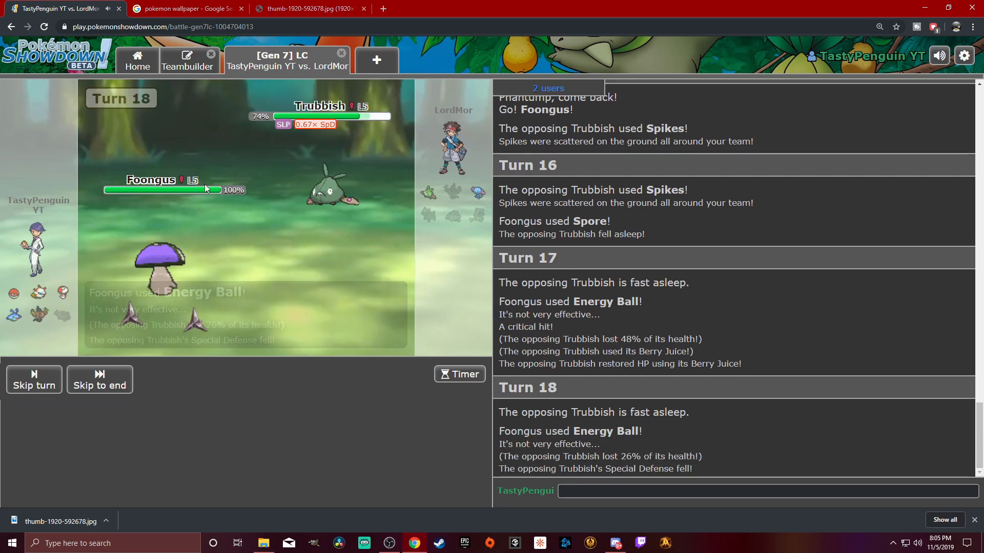
pyautogui.click(89, 413)
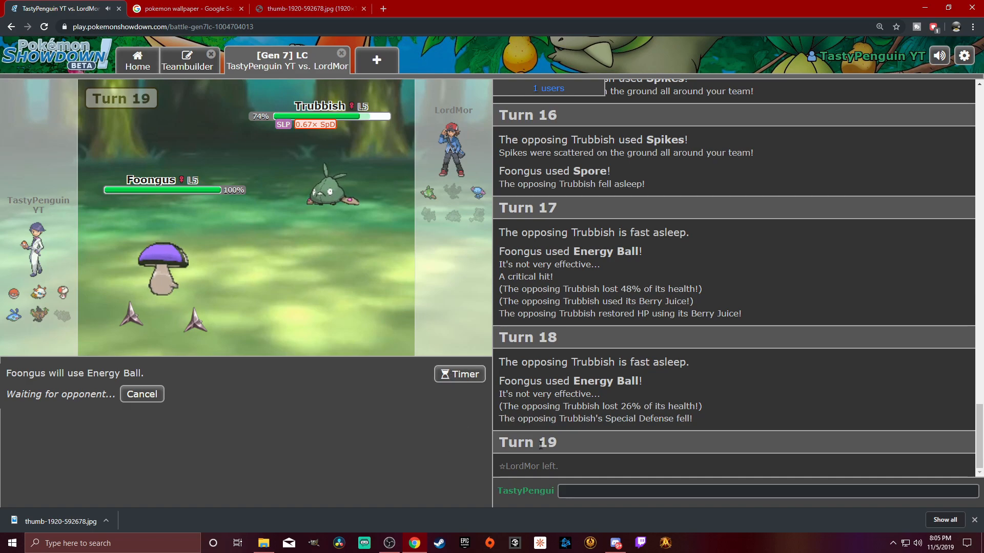
# Start the battle timer, then alternate Energy Ball and Spore to keep Trubbish asleep and damaged.
pyautogui.click(460, 374)
pyautogui.click(473, 350)
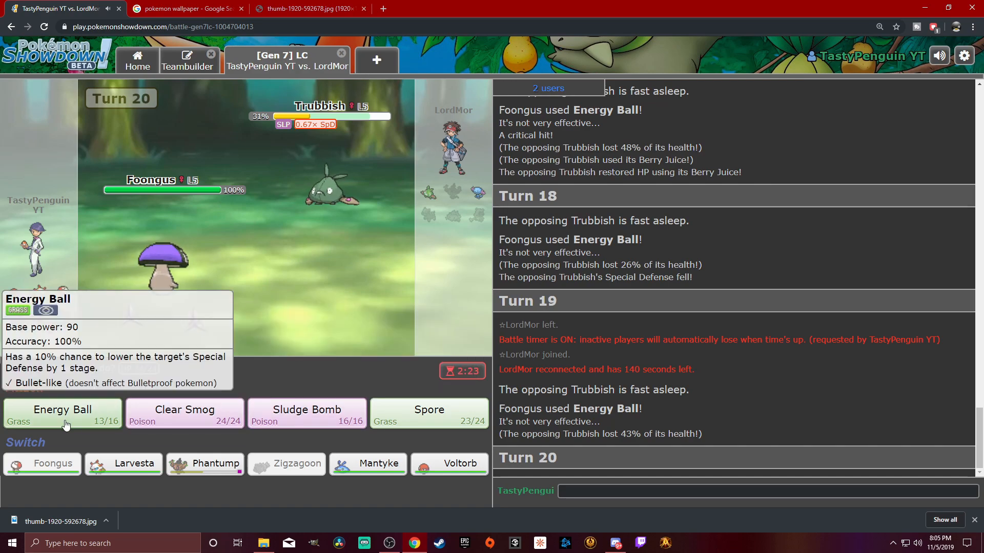
pyautogui.click(66, 419)
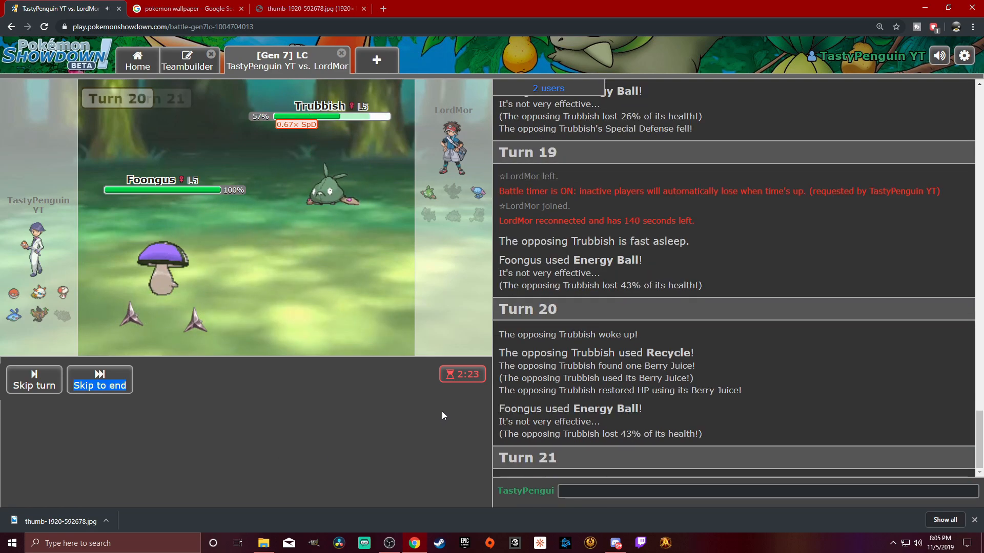
pyautogui.click(442, 412)
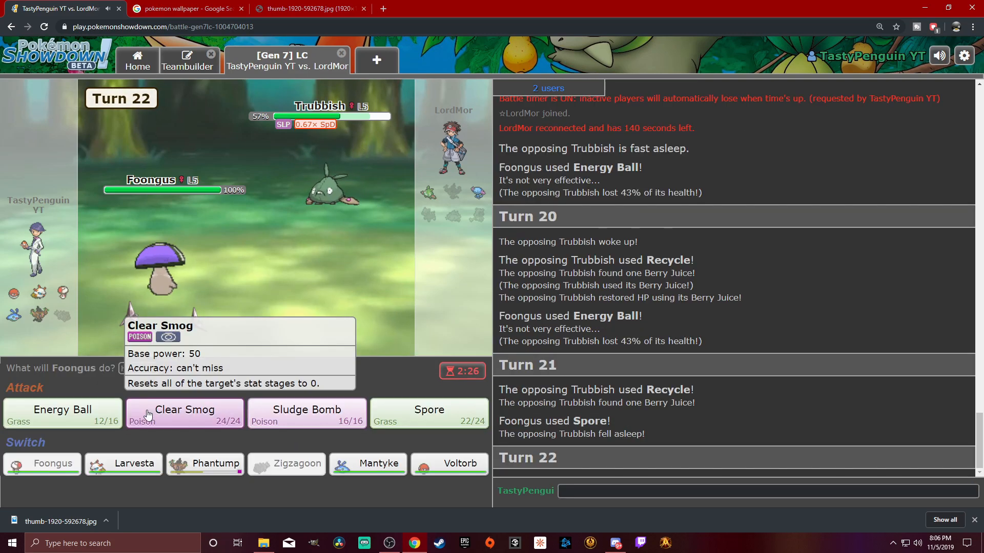
pyautogui.click(54, 413)
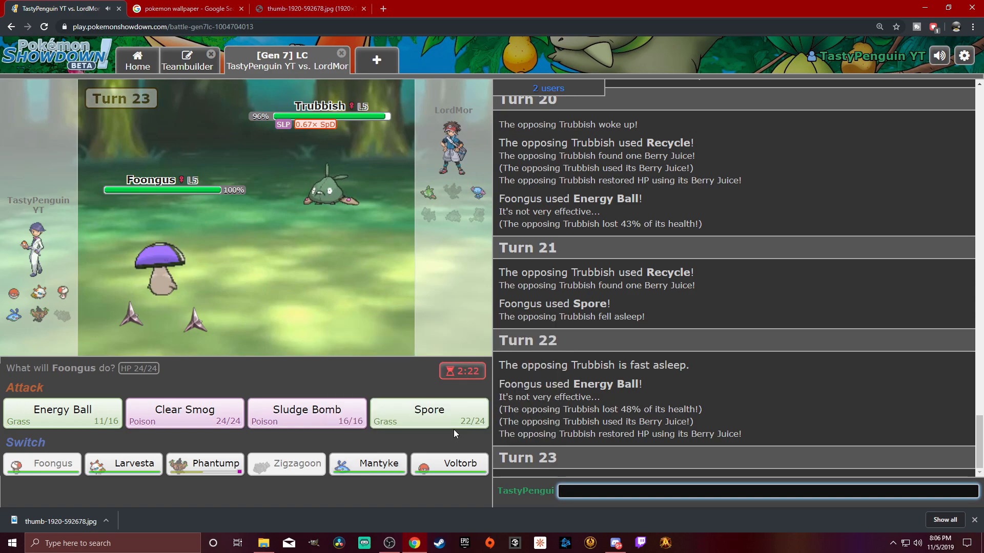
pyautogui.moveTo(123, 463)
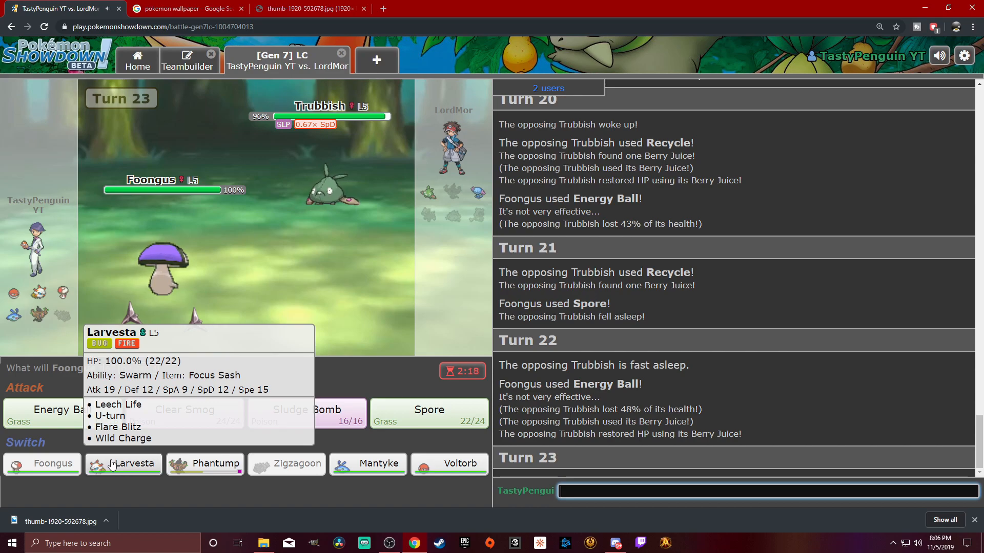
# Switch to Larvesta, drain Trubbish with Leech Life, then switch back to Foongus.
pyautogui.click(113, 466)
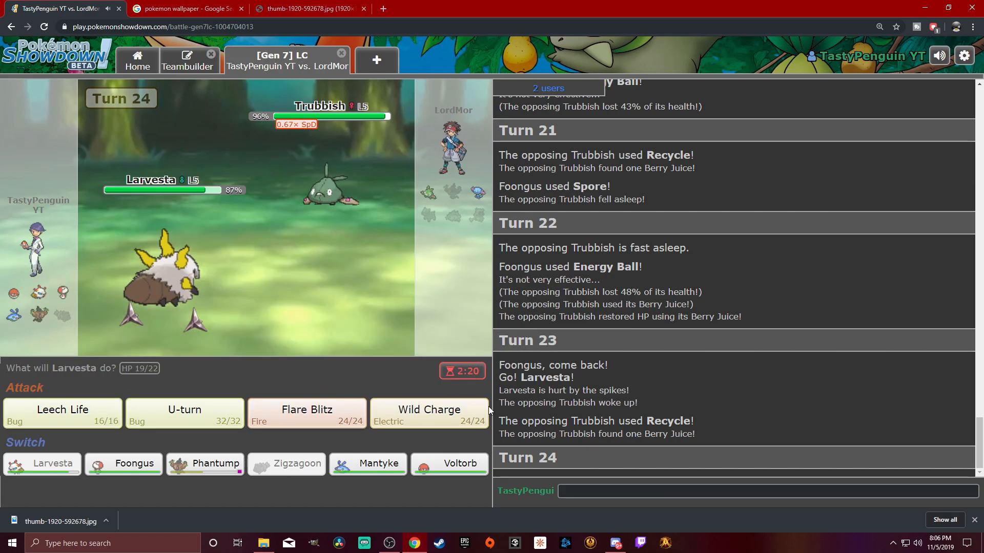
pyautogui.click(76, 416)
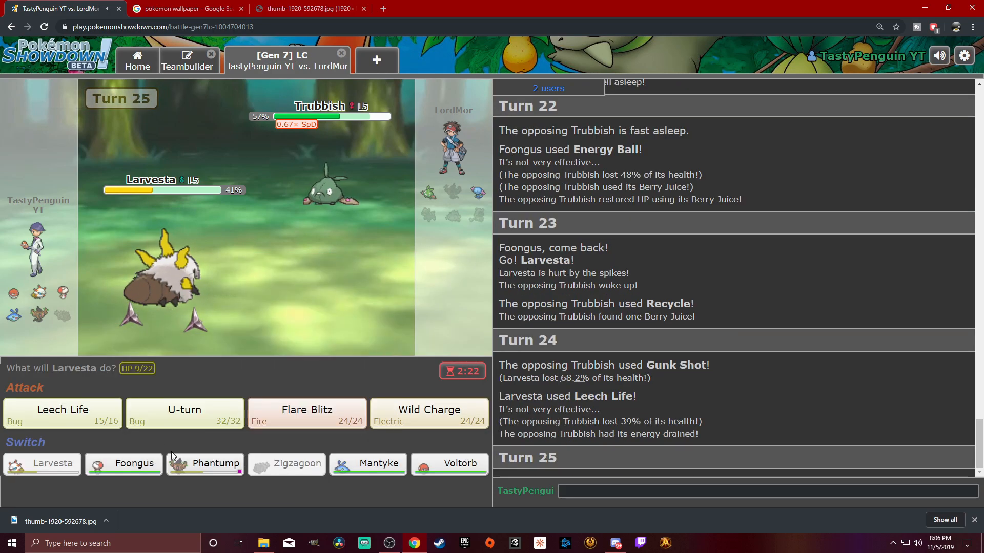
pyautogui.click(121, 464)
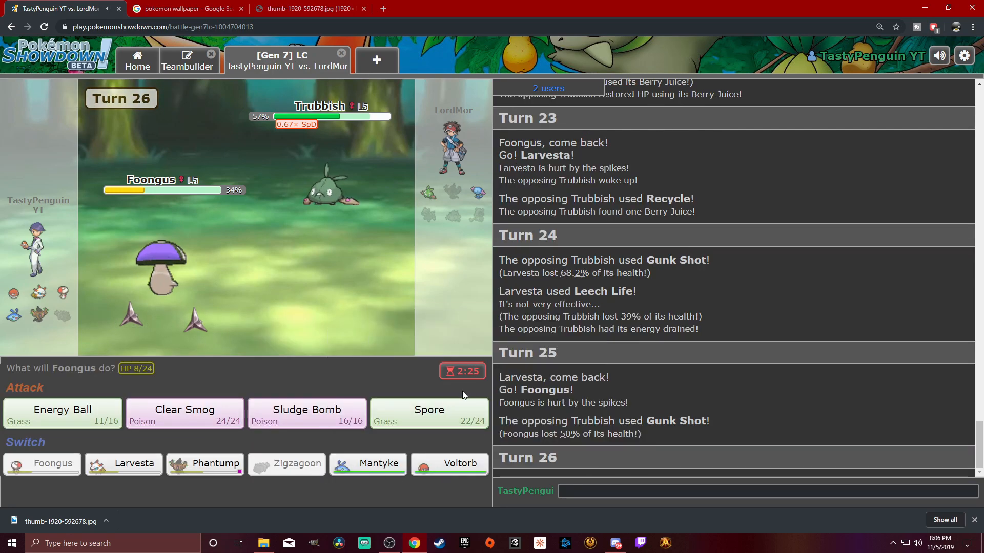
# Spore Trubbish, then fire Energy Balls to faint Trubbish and then Wooper for the win.
pyautogui.click(422, 422)
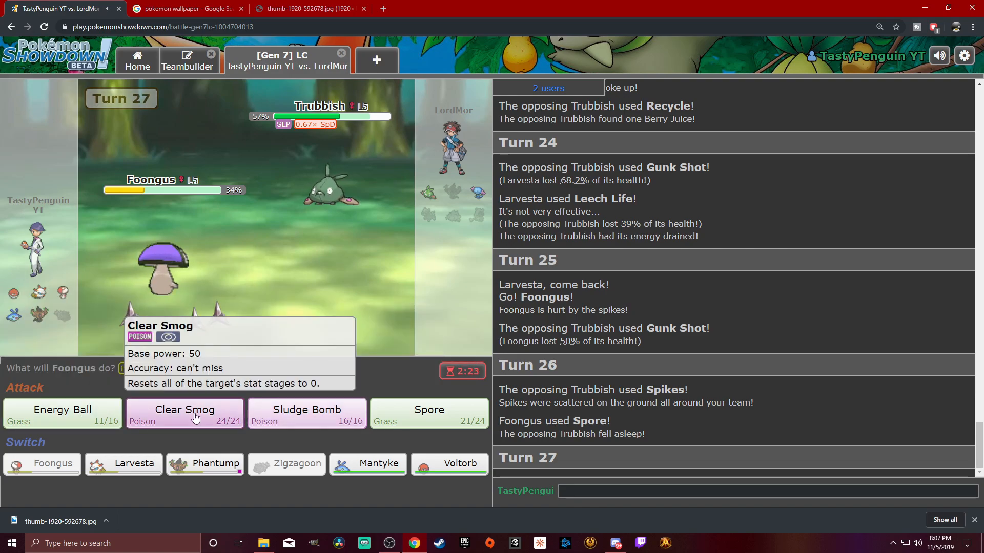
pyautogui.click(63, 413)
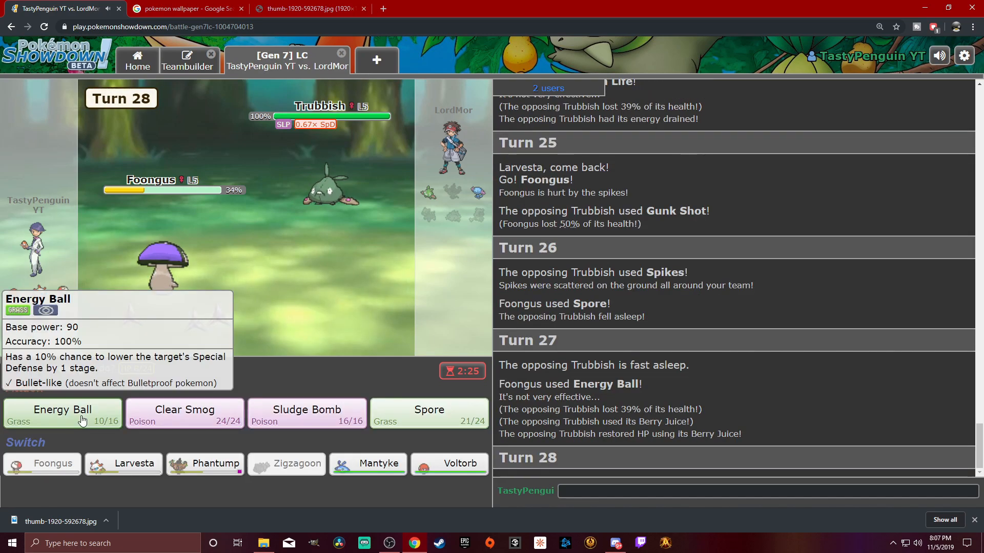
pyautogui.click(64, 414)
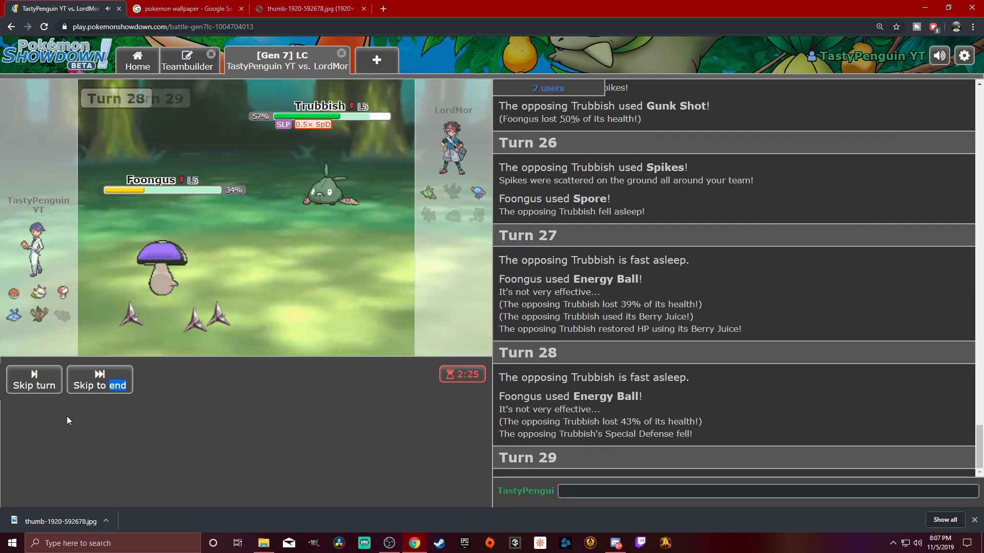
pyautogui.click(67, 416)
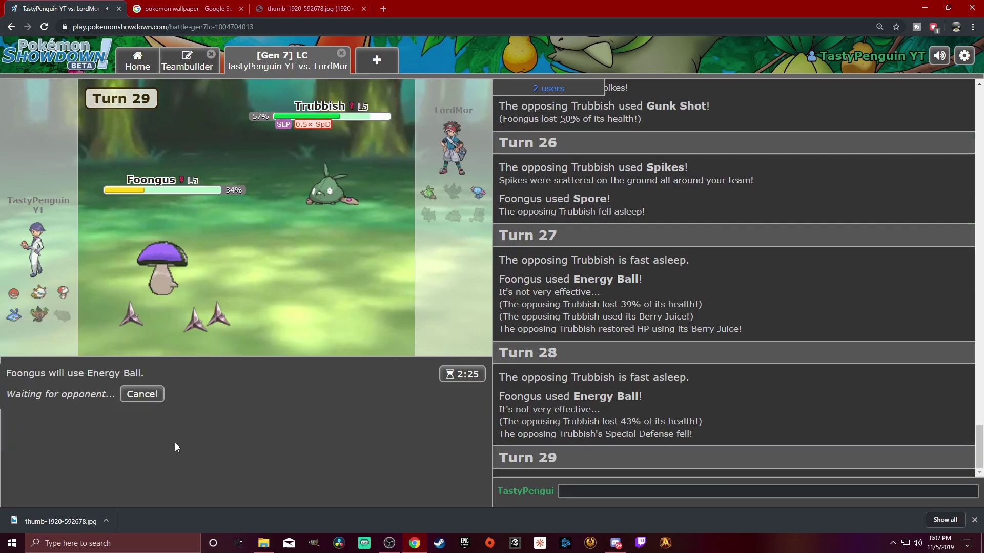
pyautogui.tripleClick(253, 460)
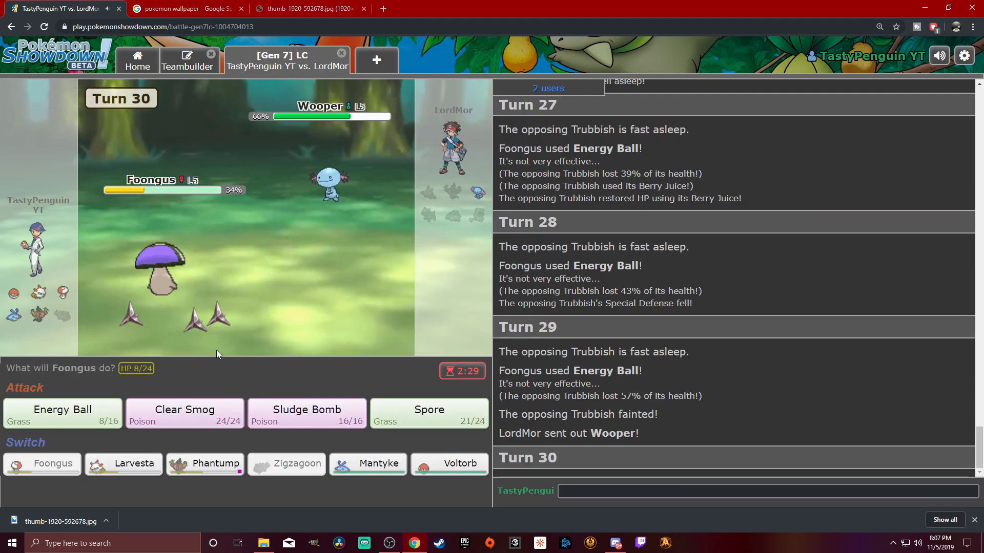
pyautogui.click(62, 408)
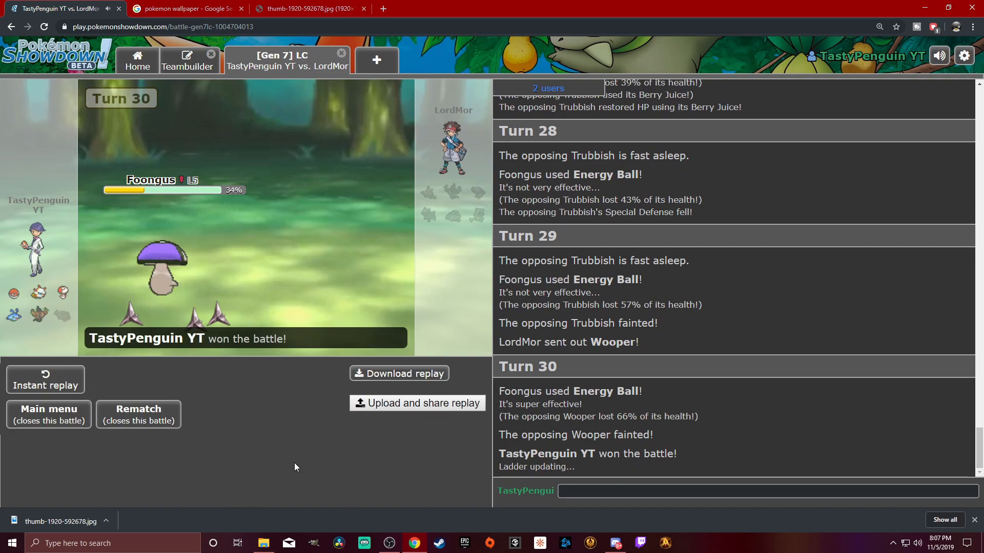
# Leave the finished battle against LordMor via Main menu to queue a new Gen 7 LC game.
pyautogui.click(625, 492)
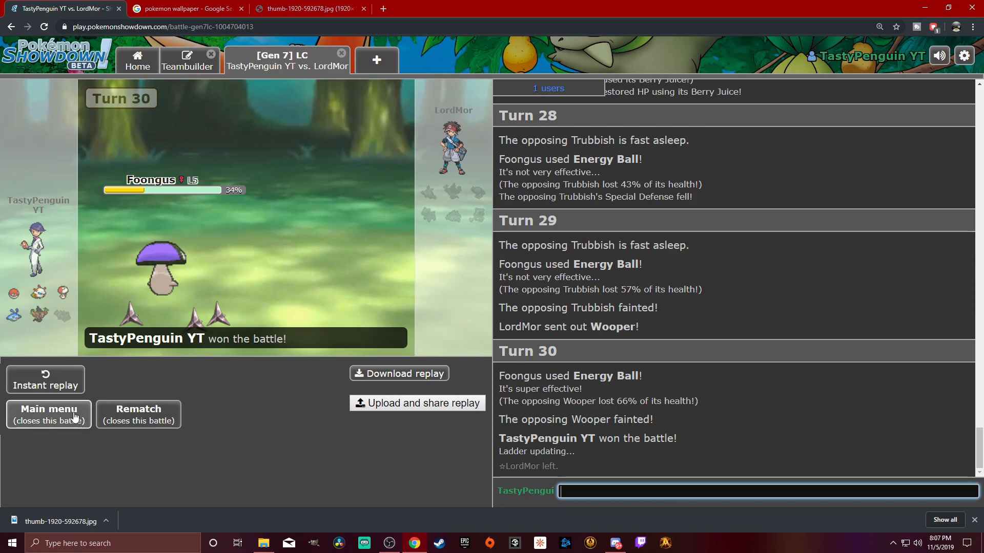
pyautogui.click(48, 415)
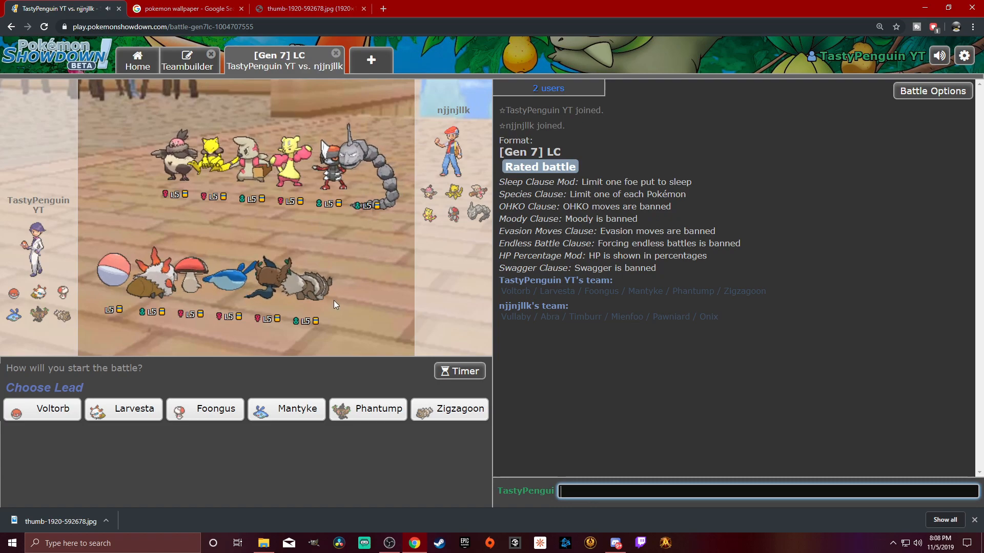
pyautogui.moveTo(123, 408)
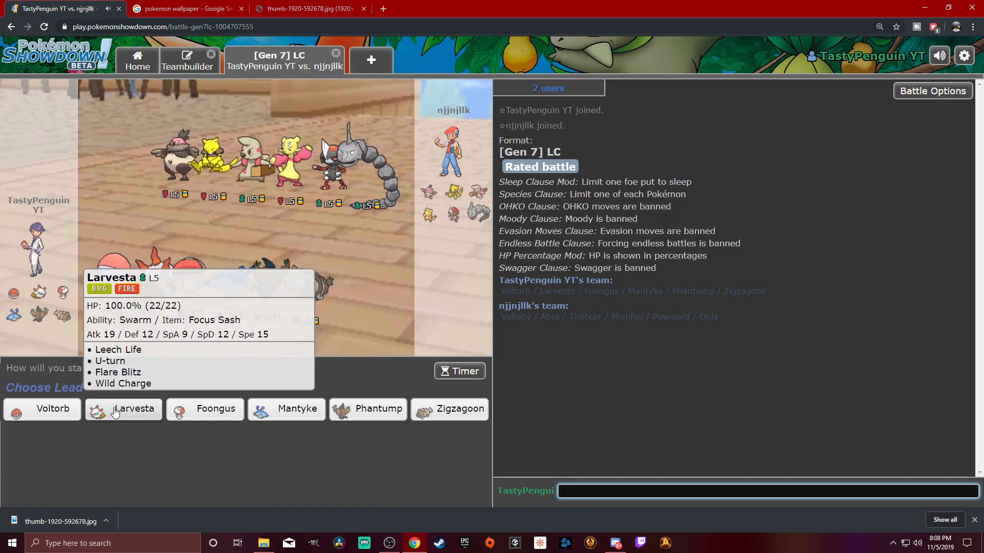
# Lead with Foongus, Spore the opposing Pawniard, then switch out to Larvesta.
pyautogui.click(182, 416)
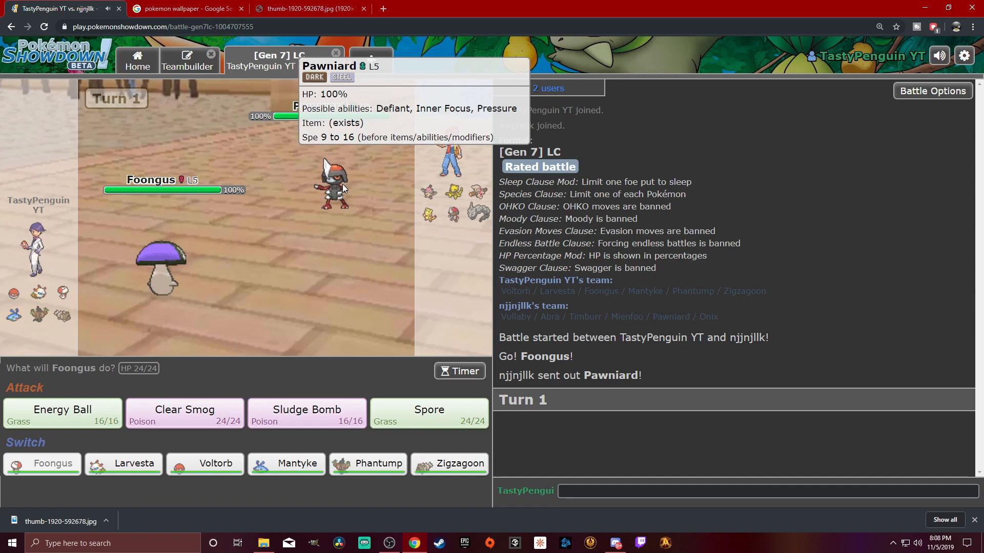
pyautogui.click(428, 413)
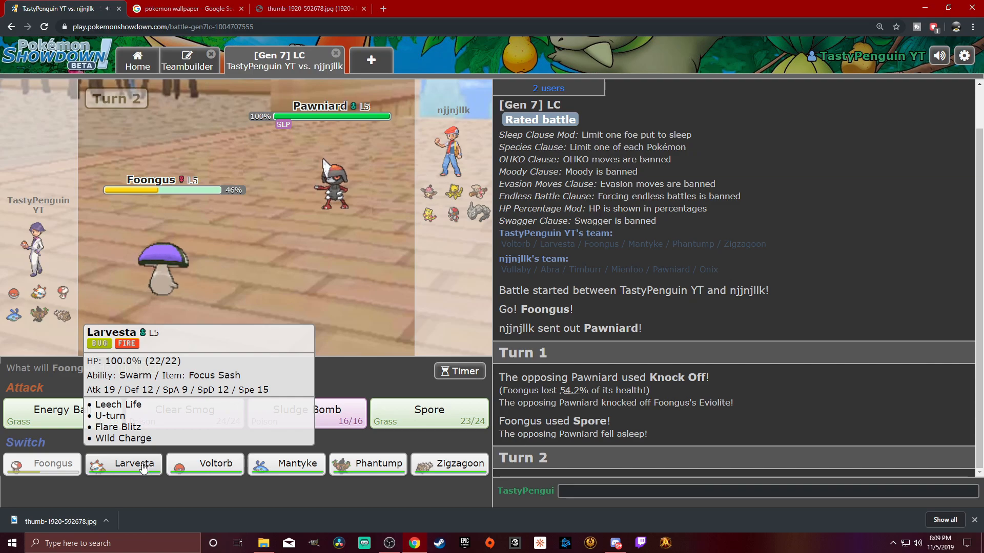
pyautogui.click(142, 467)
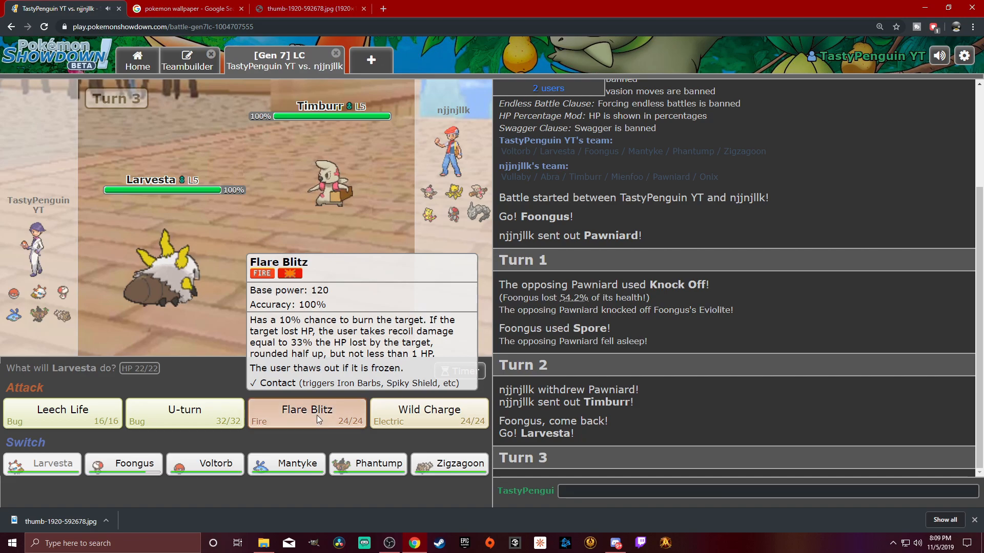
# Cancel Flare Blitz for U-turn on Timburr and pivot Larvesta into Mantyke.
pyautogui.click(318, 421)
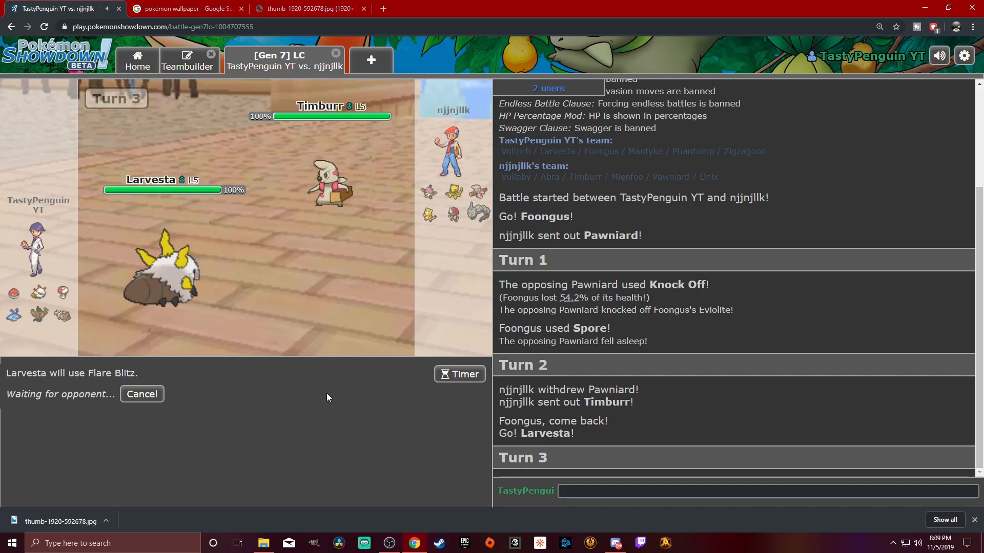
pyautogui.click(141, 393)
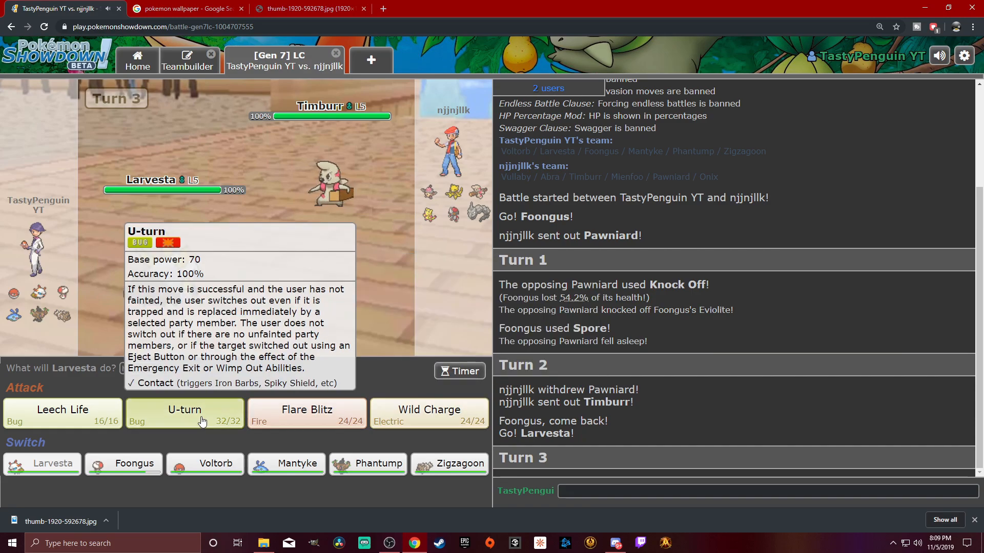
pyautogui.click(201, 419)
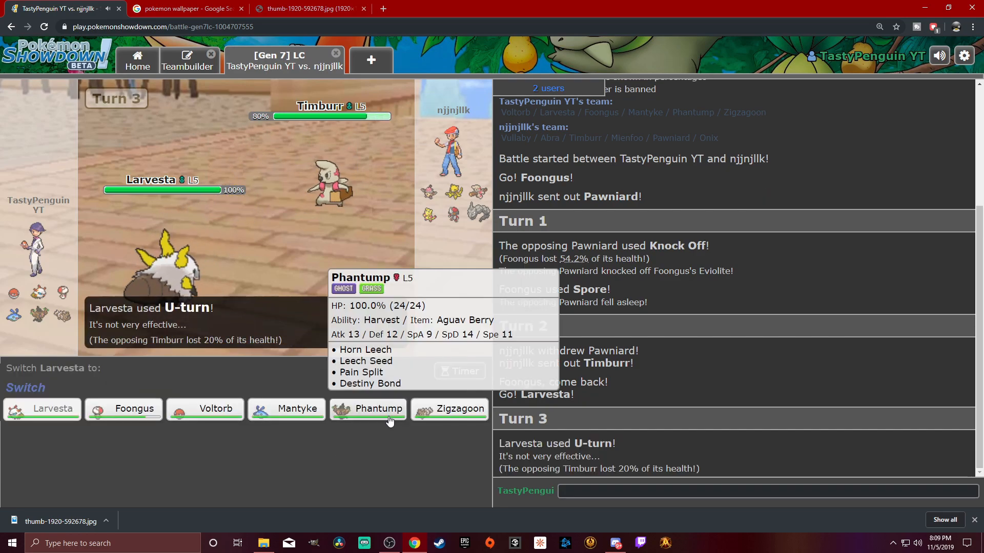
pyautogui.moveTo(330, 184)
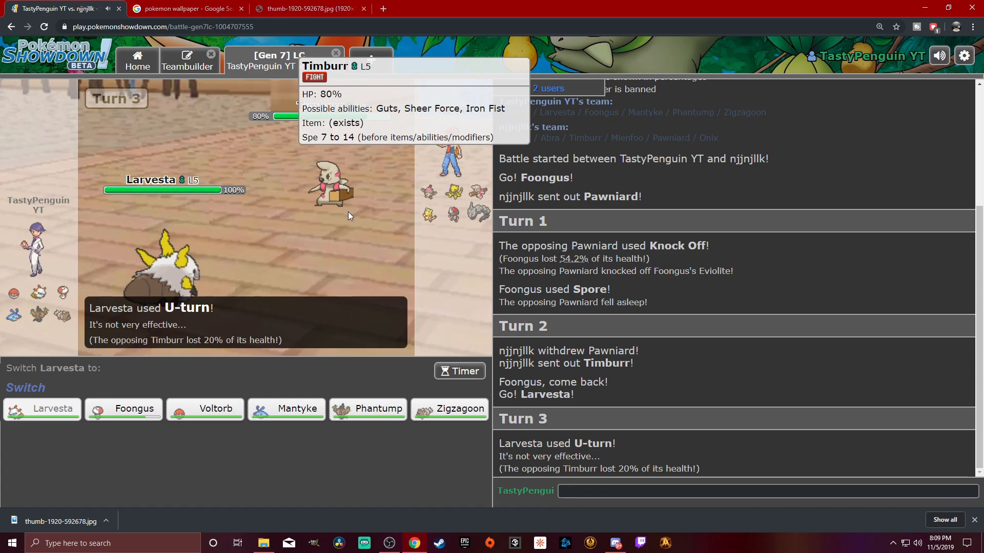
pyautogui.click(286, 407)
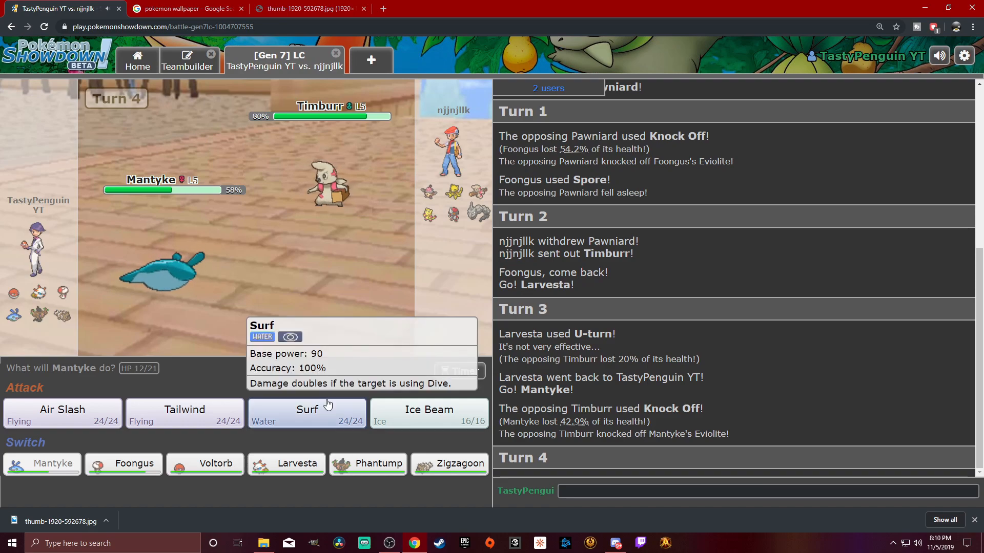
# Hit Vullaby with Mantyke's Air Slash, then take back an Ice Beam choice.
pyautogui.click(62, 413)
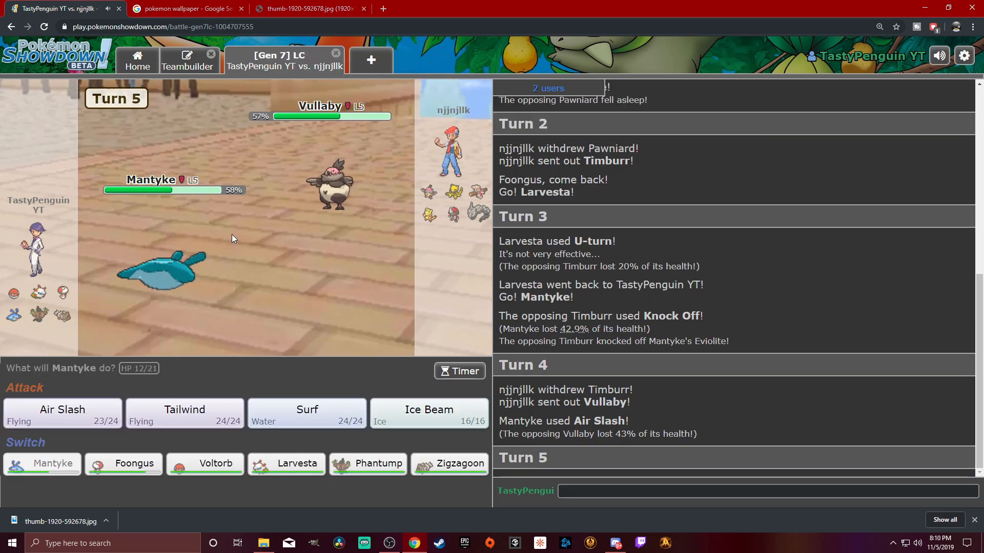
pyautogui.click(429, 414)
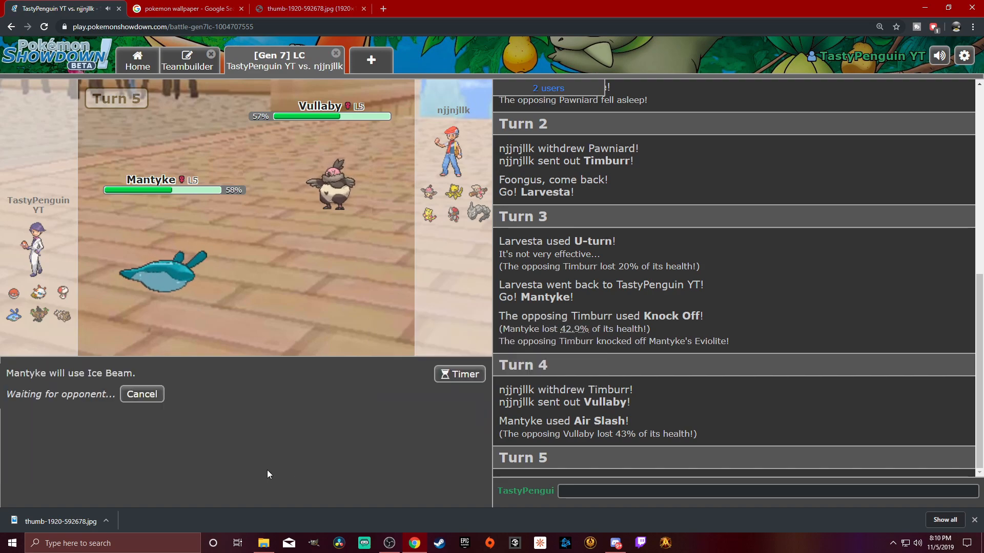
pyautogui.click(161, 397)
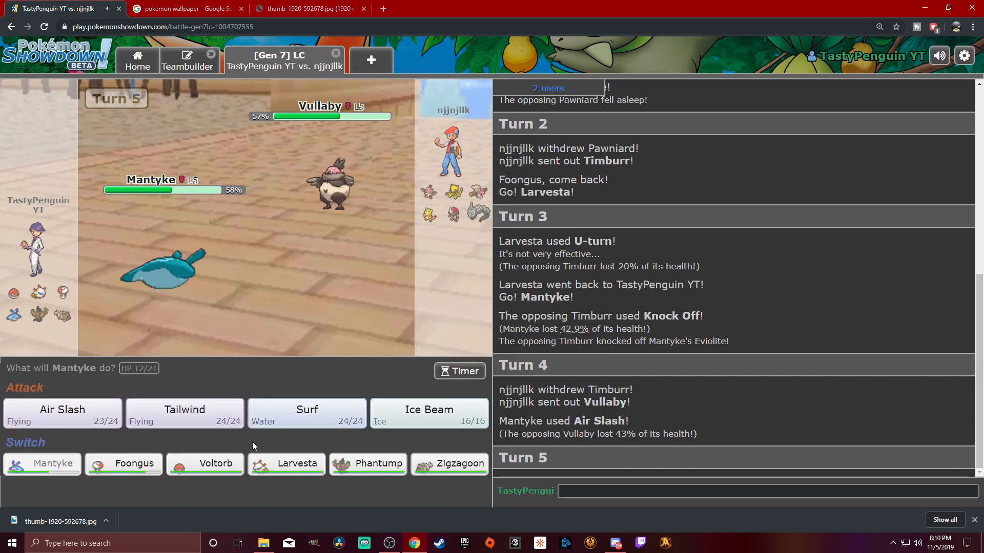
# Pivot Mantyke to Voltorb, then to Foongus, and choose Spore.
pyautogui.click(223, 463)
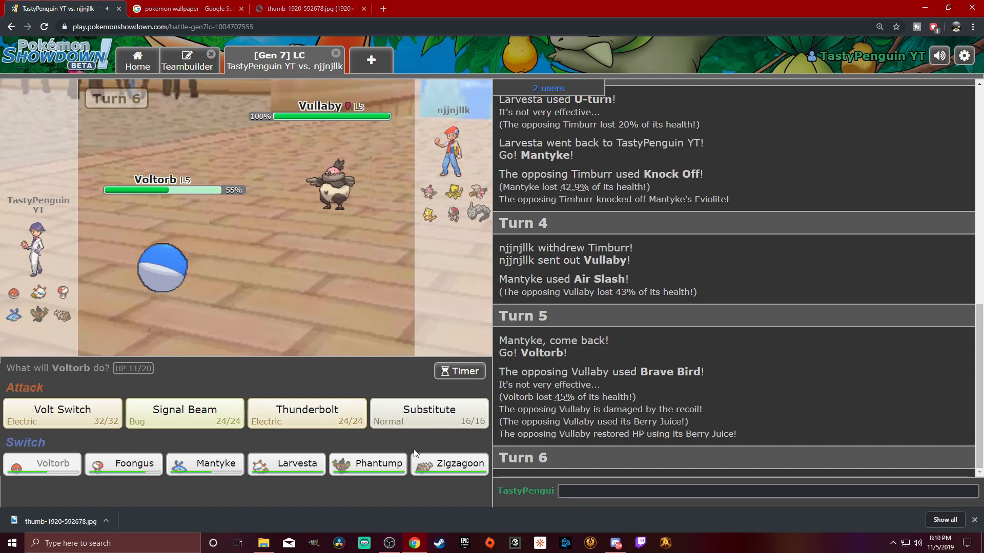
pyautogui.moveTo(206, 463)
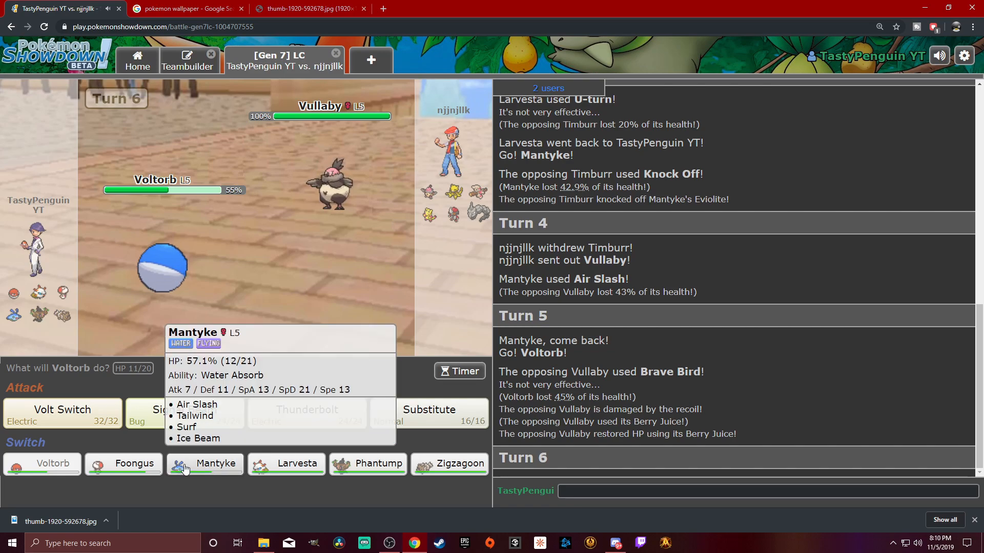
pyautogui.click(135, 463)
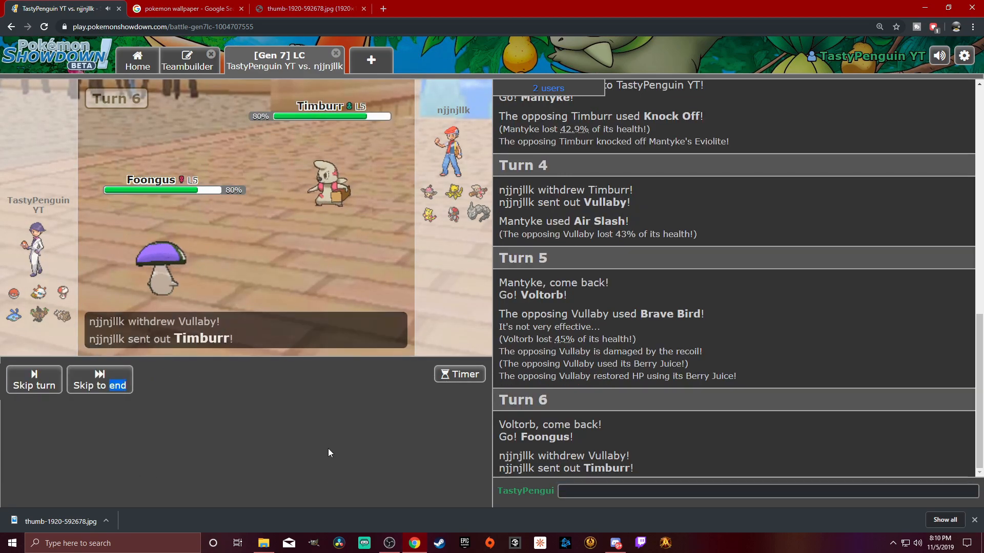
pyautogui.click(407, 419)
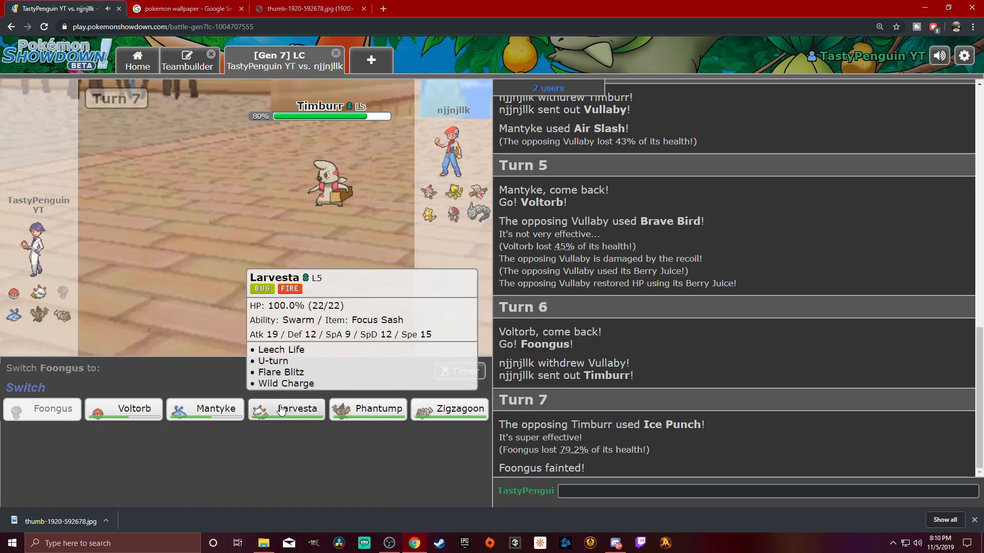
# Send Mantyke back in after Foongus faints and Ice Beam Vullaby twice.
pyautogui.click(204, 409)
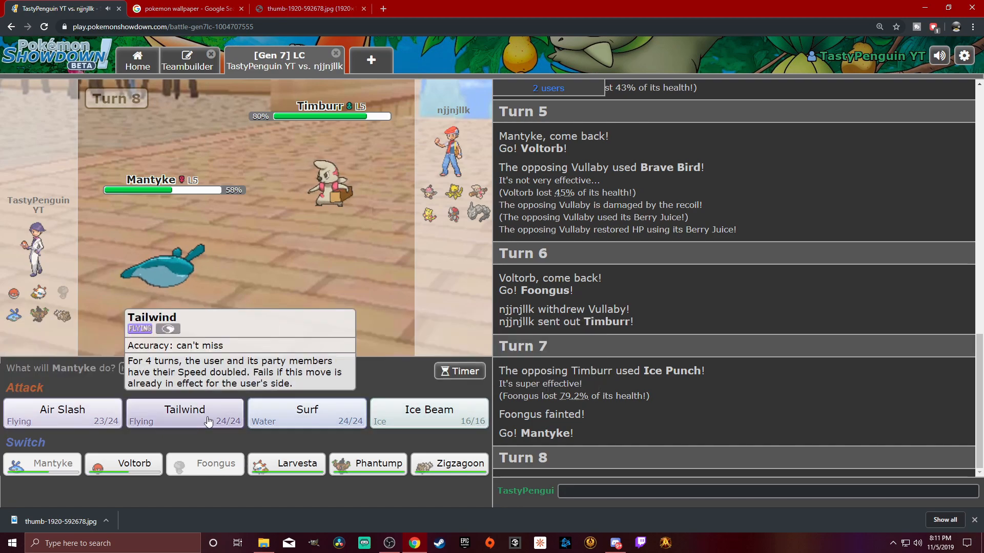
pyautogui.click(428, 421)
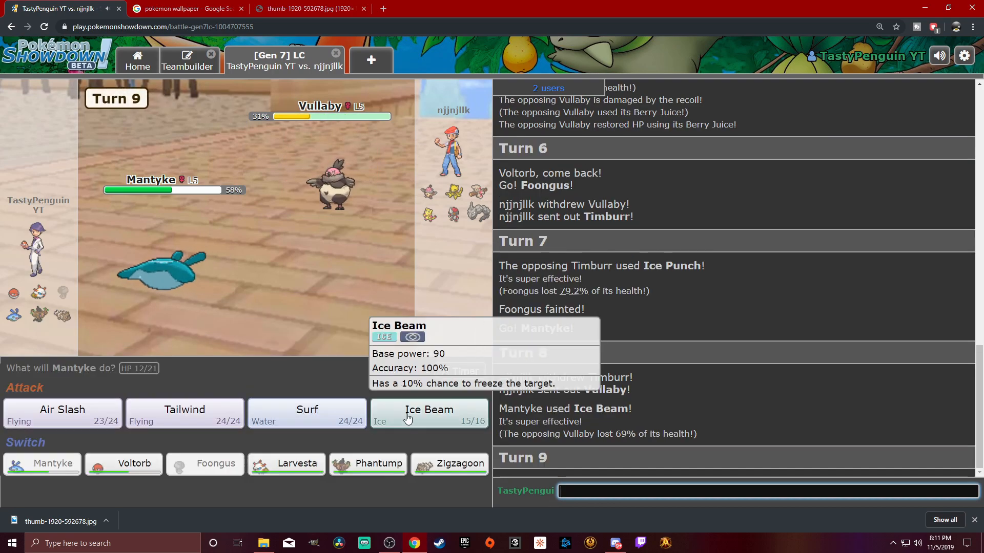
pyautogui.click(410, 415)
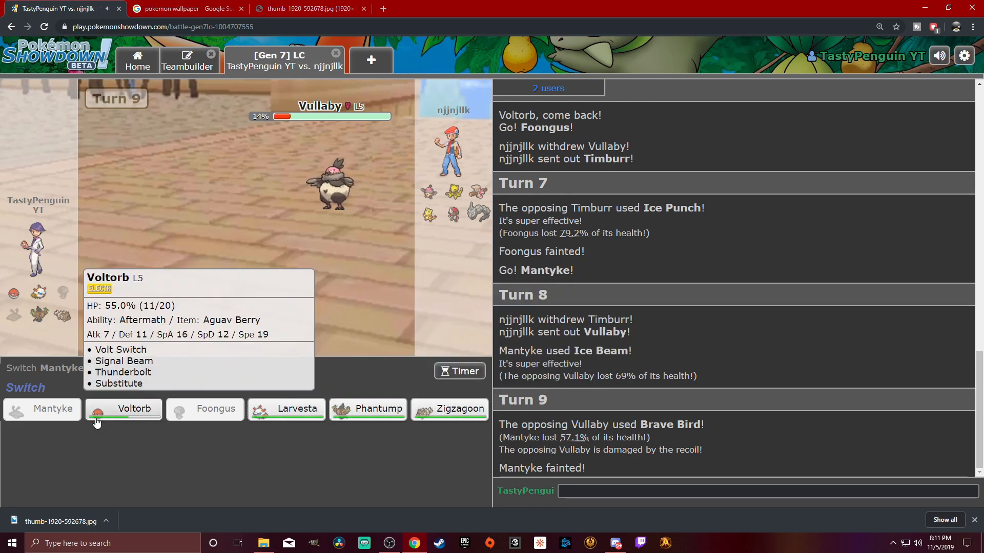
# Replace fainted Mantyke with Voltorb for a Signal Beam, then switch in Phantump.
pyautogui.click(124, 408)
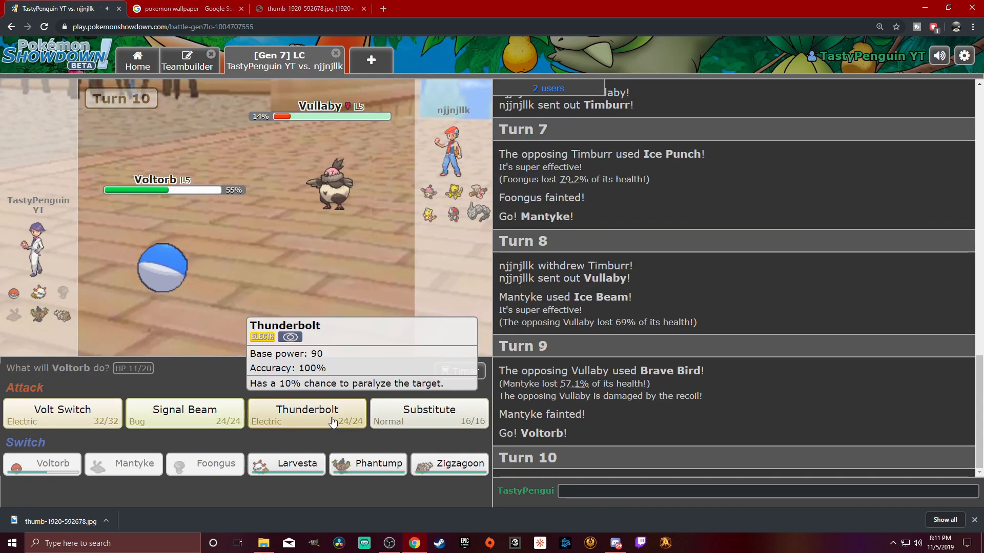
pyautogui.moveTo(184, 413)
pyautogui.click(192, 415)
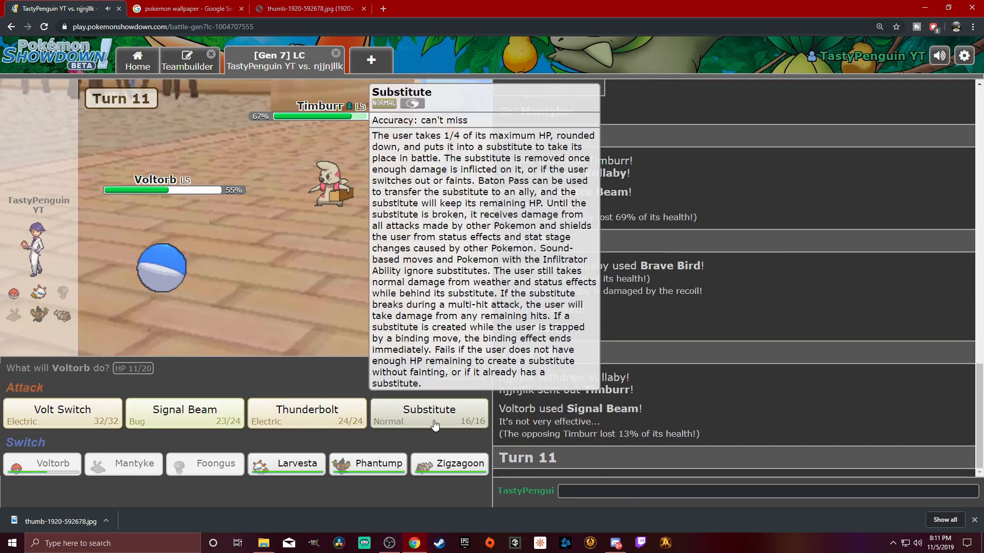
pyautogui.moveTo(286, 464)
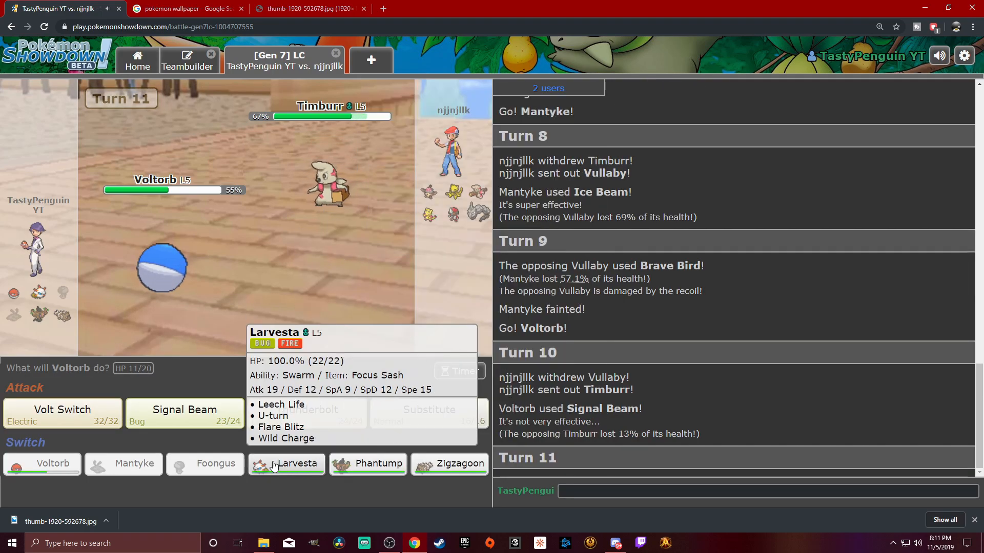
pyautogui.click(368, 463)
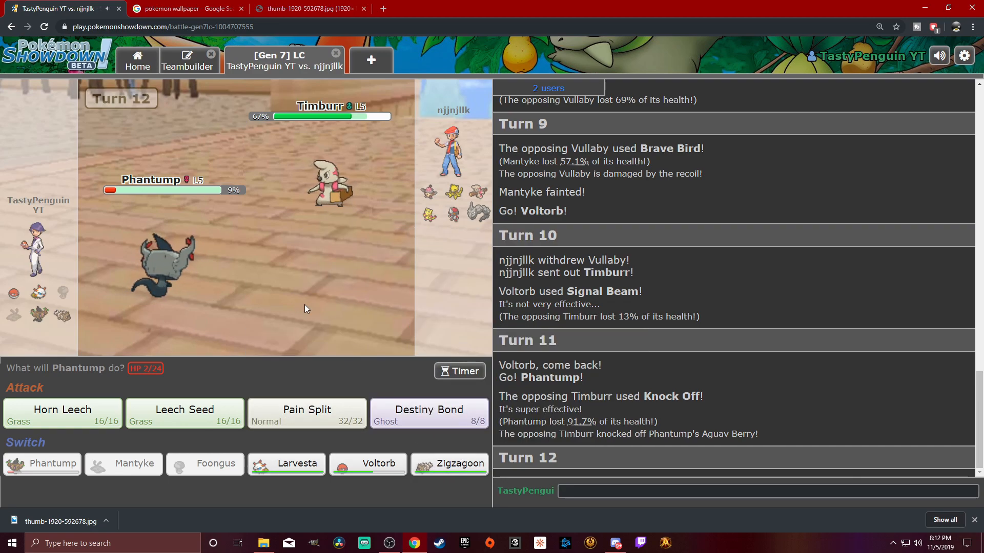
# Use Phantump's Destiny Bond, then bring in Zigzagoon for Belly Drum and Extreme Speed on Onix.
pyautogui.click(429, 414)
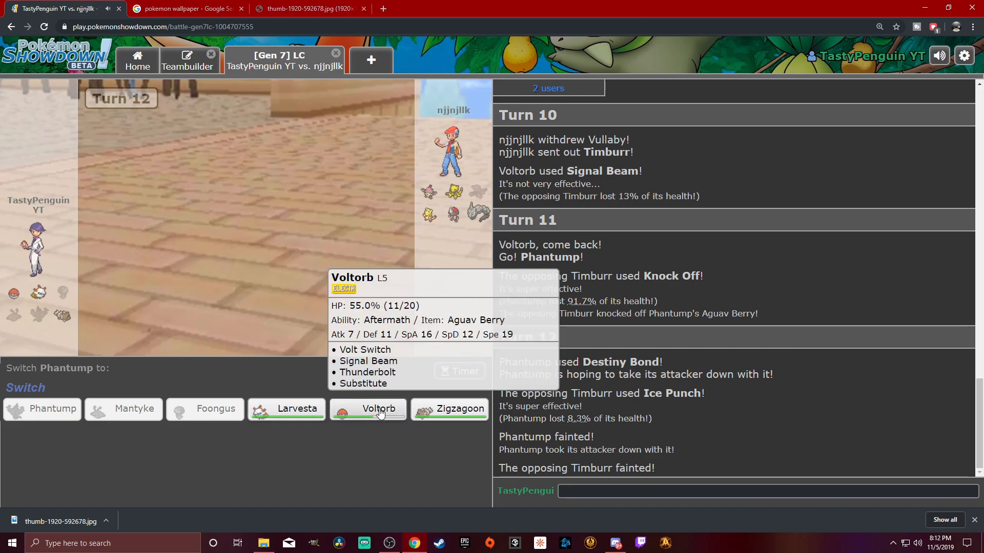
pyautogui.click(460, 409)
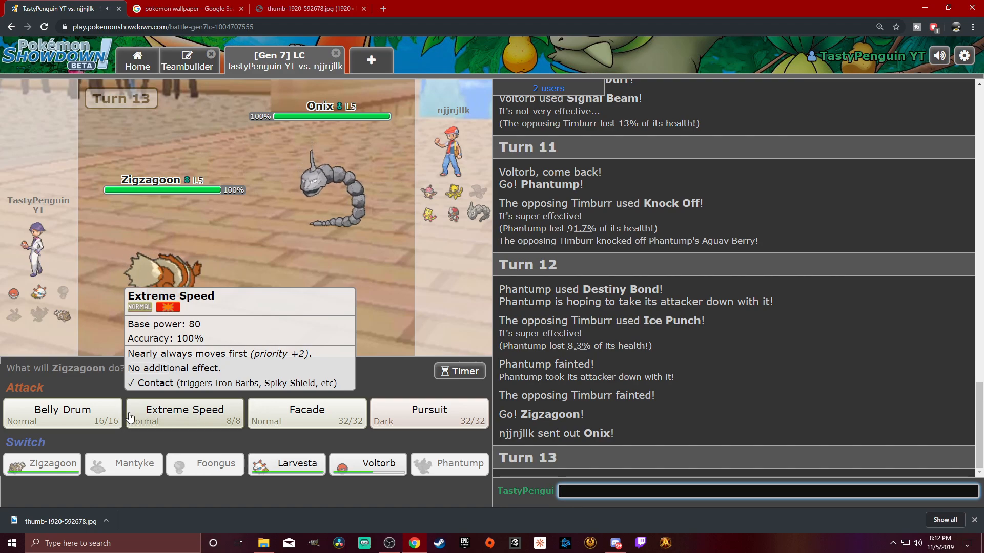
pyautogui.click(63, 414)
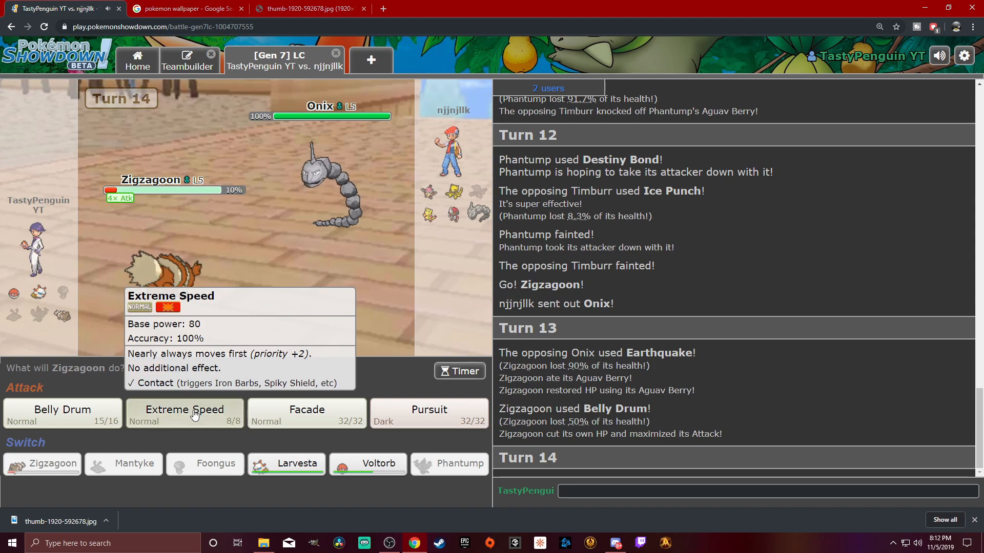
pyautogui.click(193, 410)
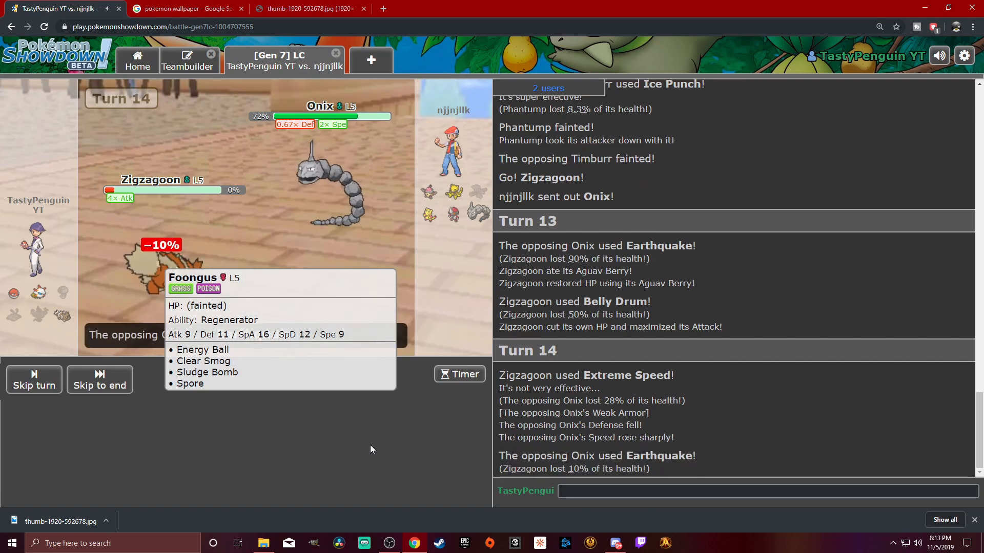
# Send 'gg' to the opponent in the battle chat.
pyautogui.click(608, 491)
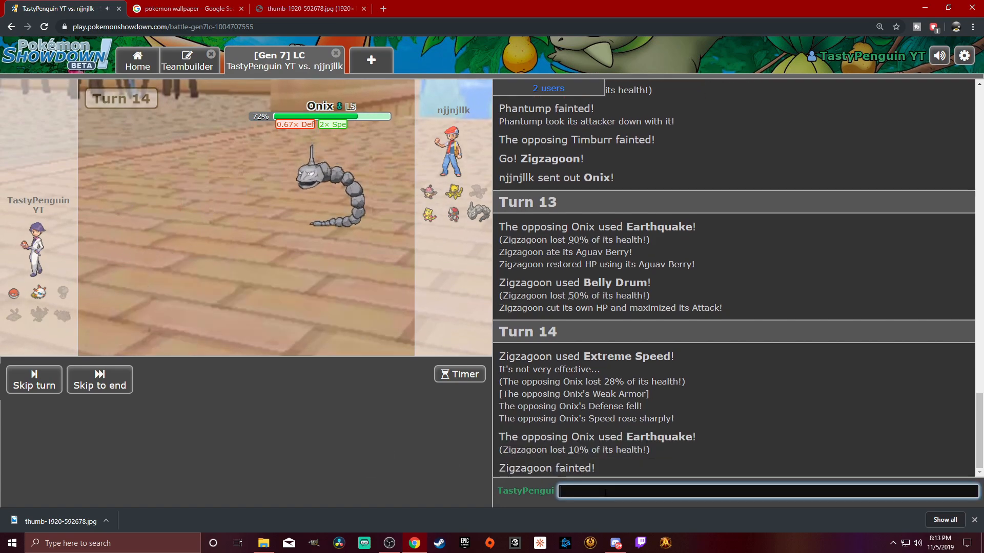
pyautogui.write('gg')
pyautogui.press('Return')
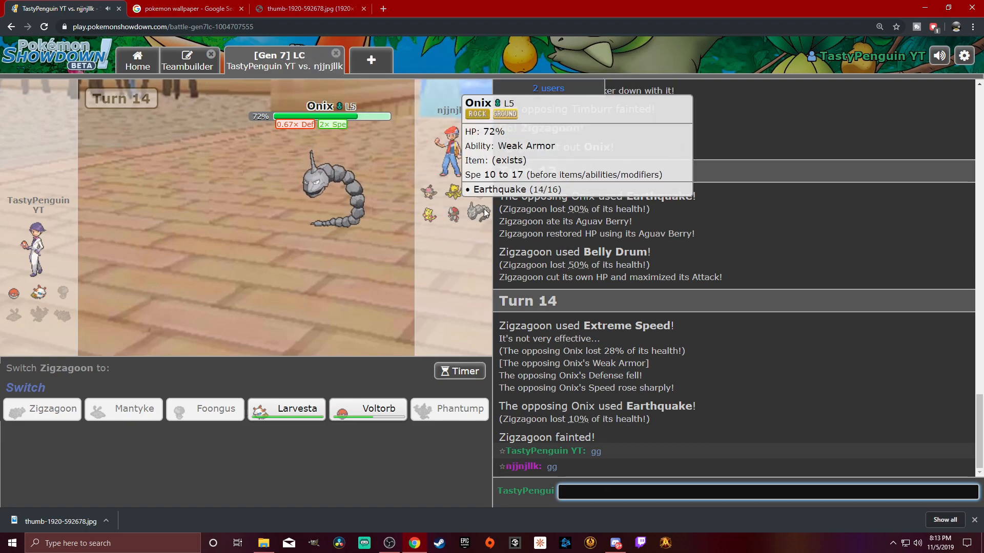
# Confirm forfeiting the lost battle against njjnjllk and close it.
pyautogui.click(335, 56)
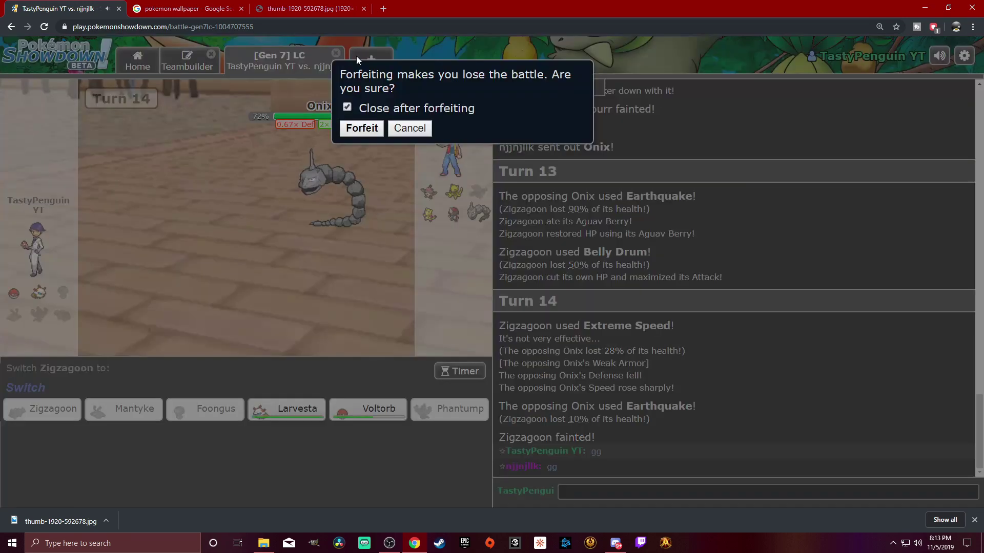
pyautogui.click(362, 128)
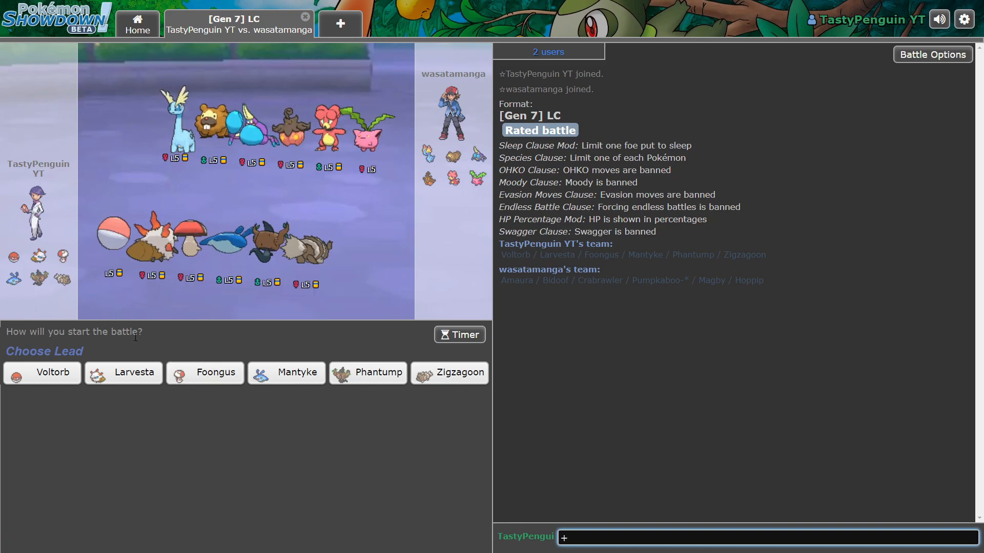
# Lead Larvesta with Flare Blitz, switch to Foongus, then Spore and Clear Smog Bidoof.
pyautogui.click(123, 373)
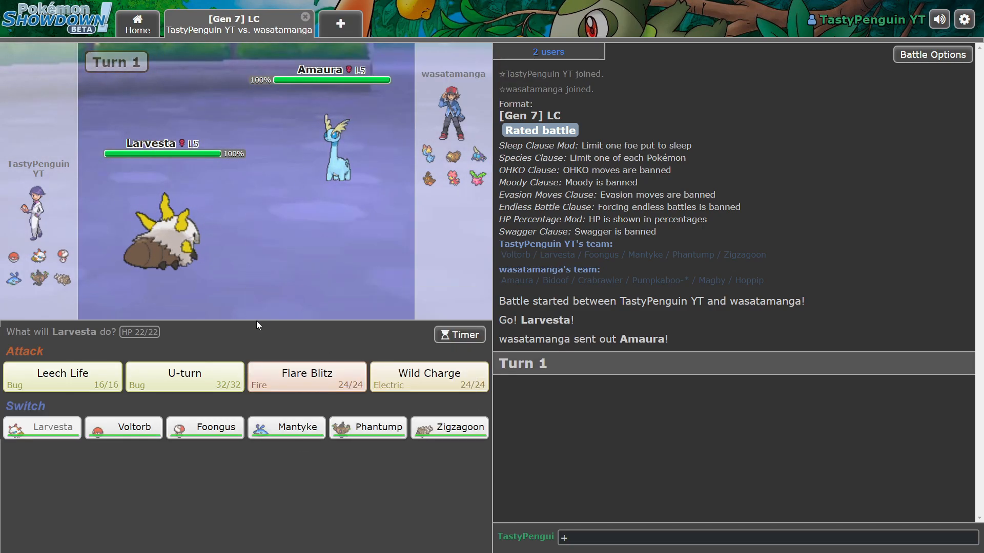
pyautogui.click(307, 377)
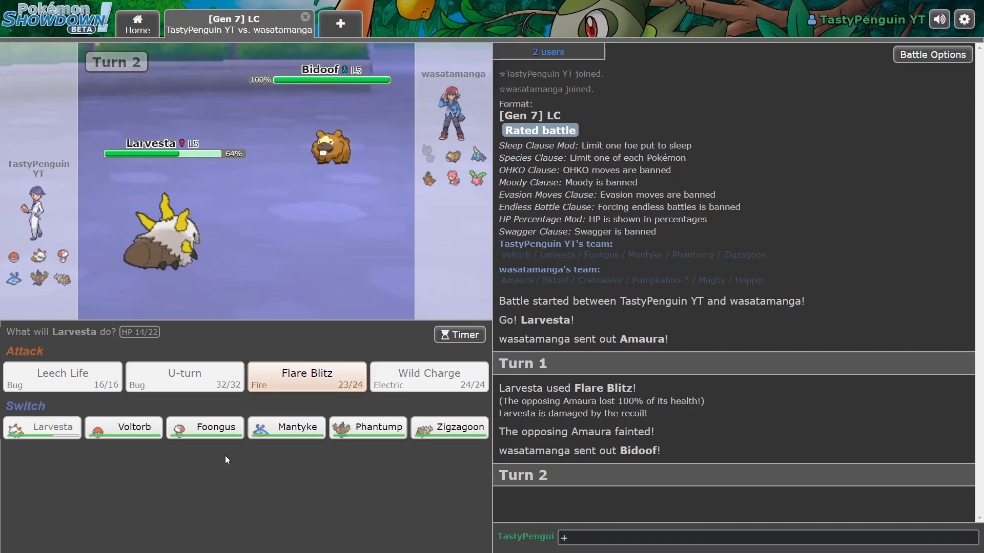
pyautogui.click(211, 428)
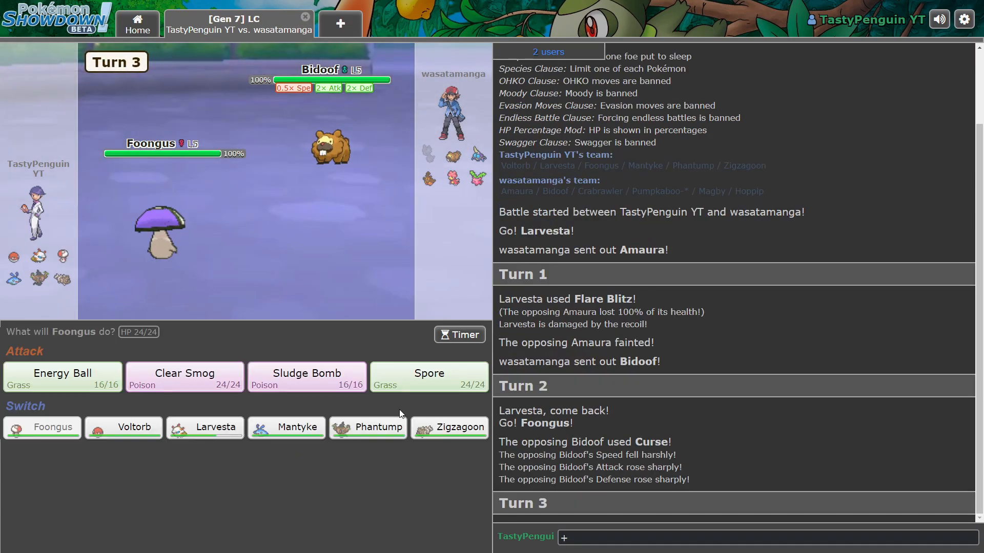
pyautogui.click(428, 374)
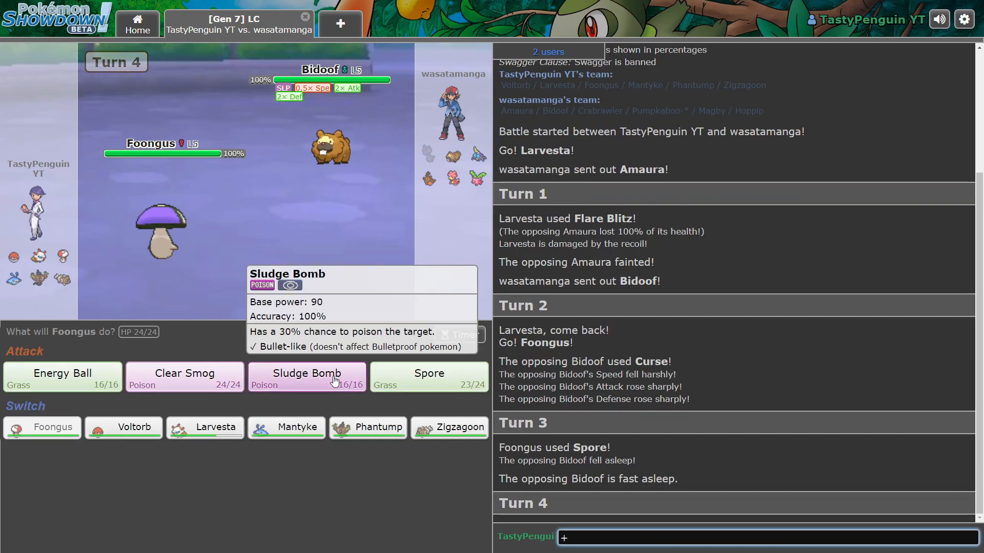
pyautogui.moveTo(185, 377)
pyautogui.click(204, 388)
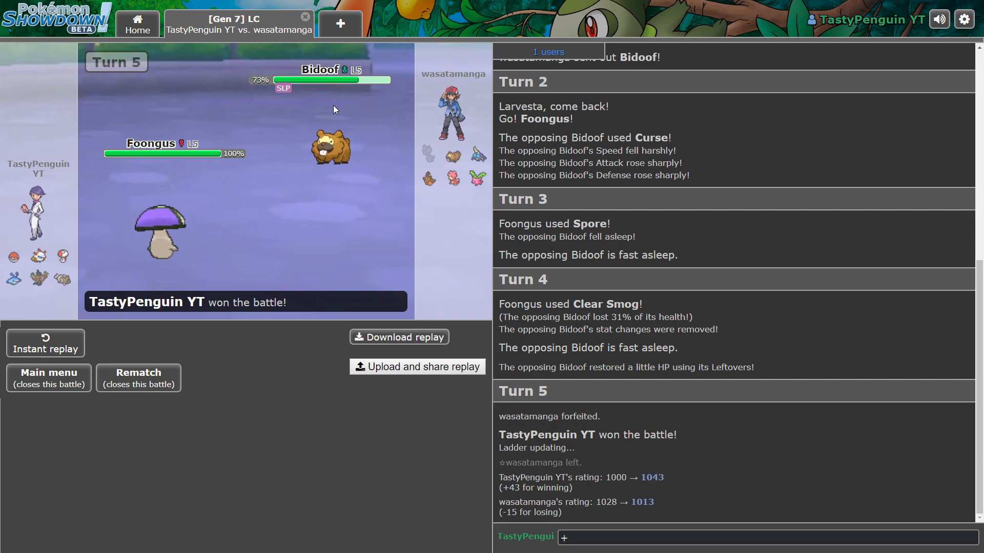
# Return home after the win and reopen the Untitled 5 team in Teambuilder.
pyautogui.click(137, 23)
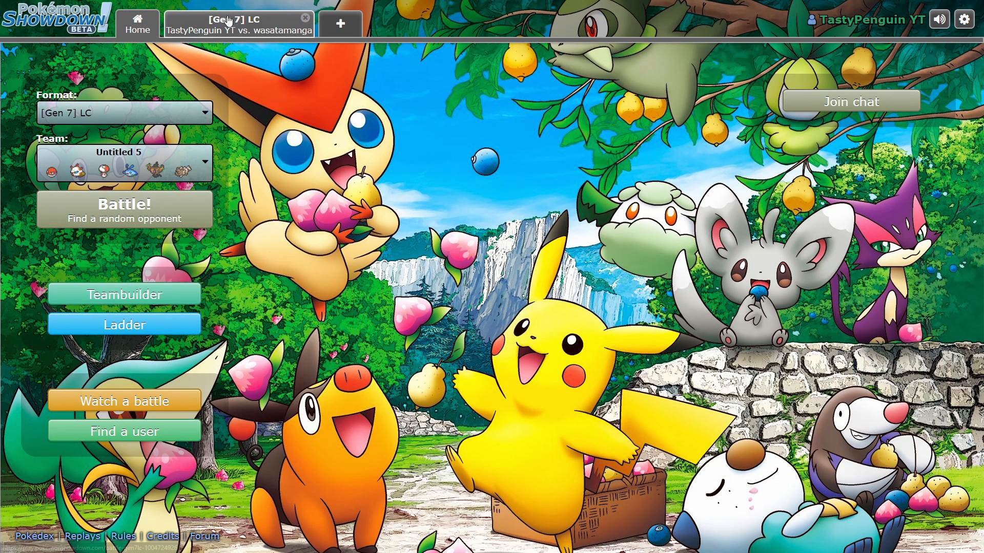
pyautogui.click(127, 404)
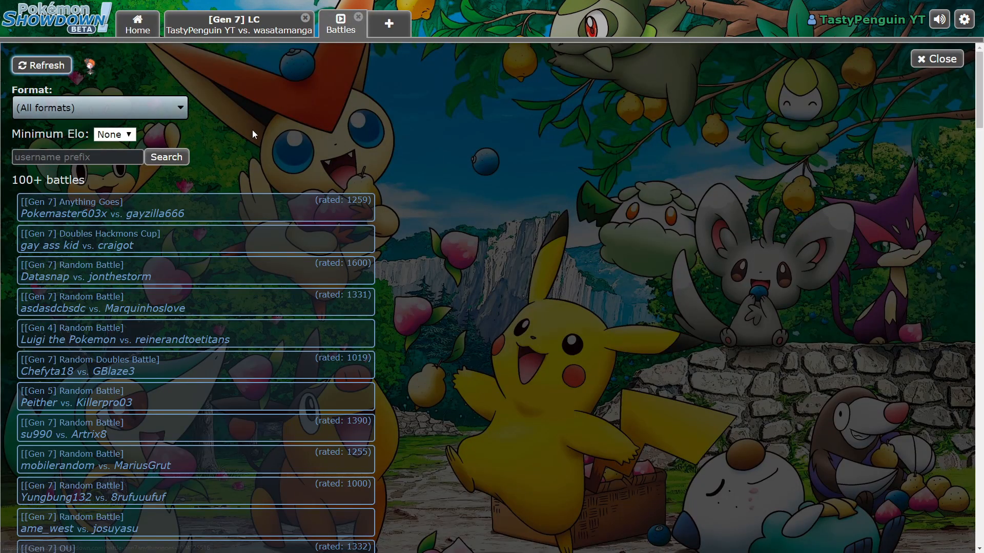
pyautogui.click(137, 23)
pyautogui.click(128, 288)
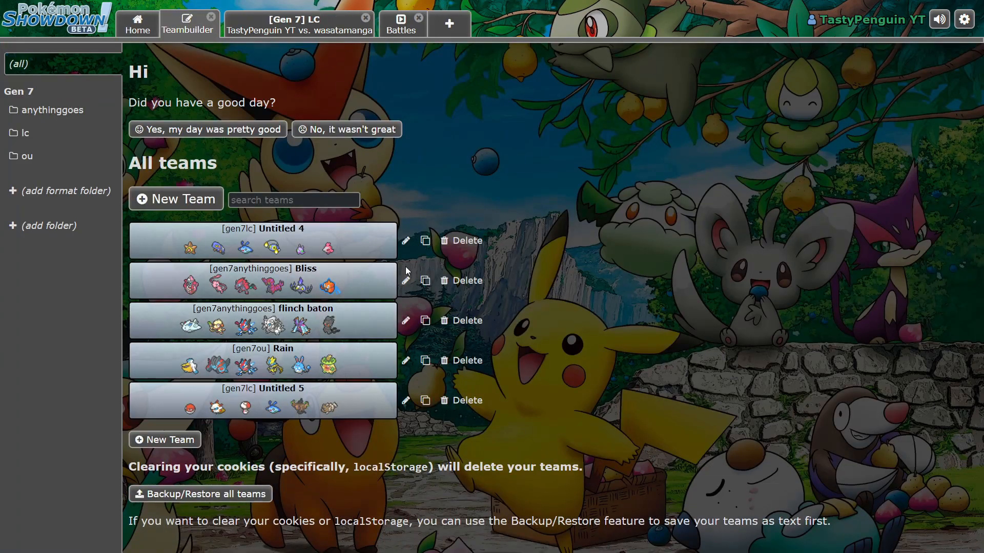
pyautogui.click(293, 403)
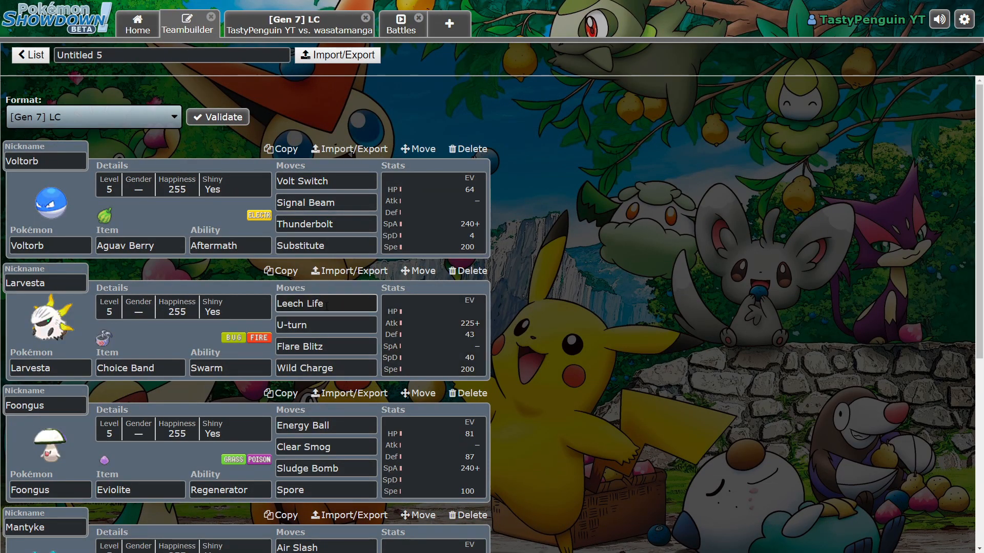
pyautogui.scroll(-5, 136, 330)
pyautogui.scroll(-3, 180, 347)
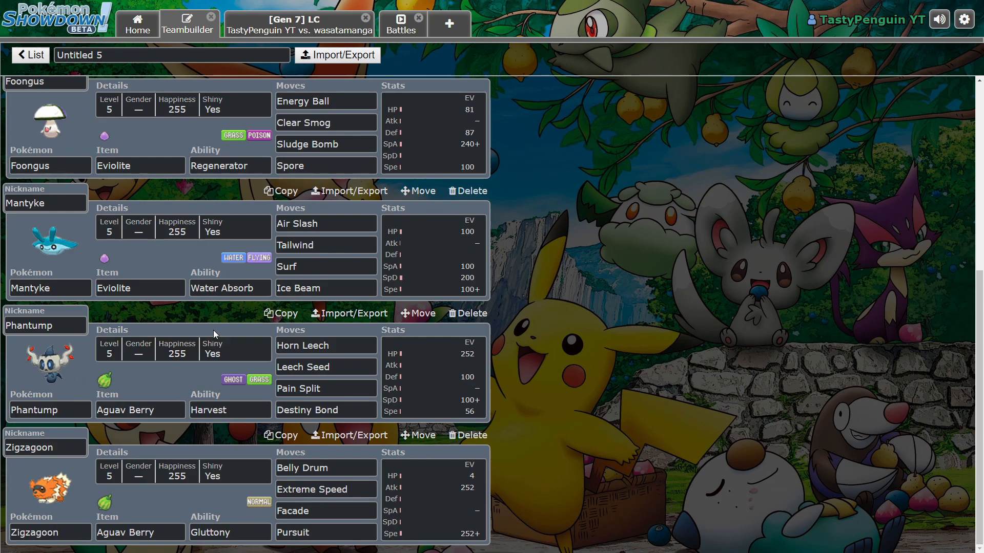
pyautogui.scroll(4, 212, 330)
pyautogui.scroll(4, 213, 331)
pyautogui.scroll(3, 213, 333)
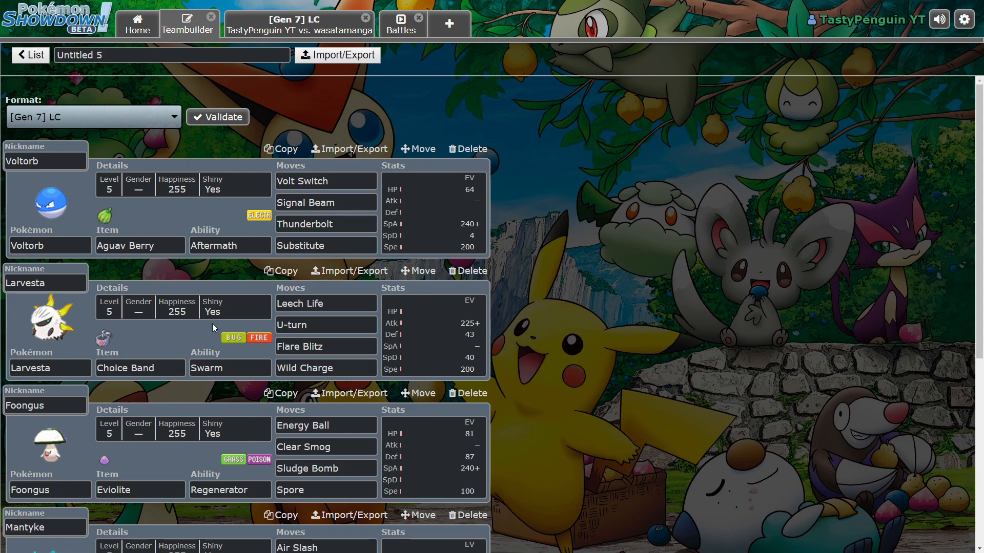
pyautogui.scroll(-5, 178, 348)
pyautogui.scroll(-3, 168, 350)
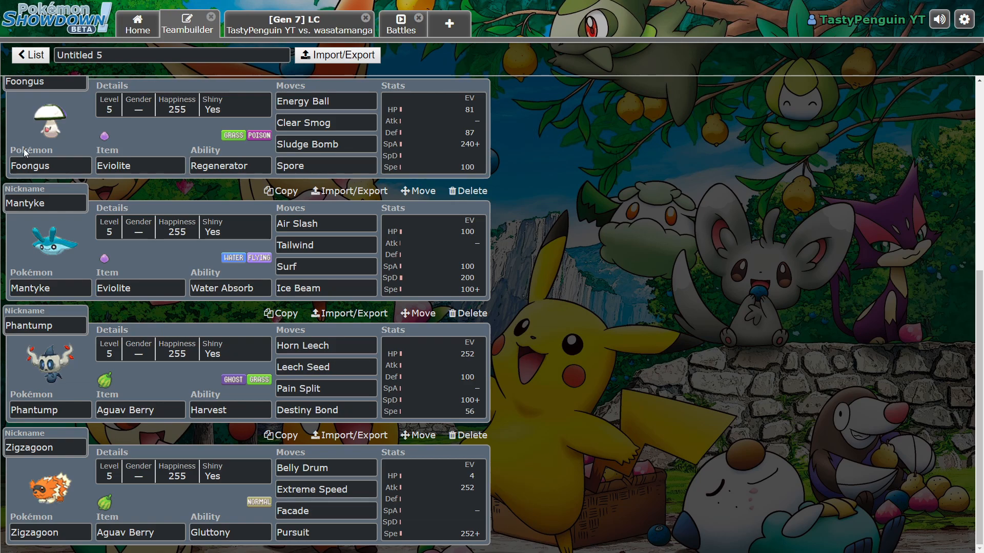
pyautogui.scroll(3, 126, 389)
pyautogui.scroll(2, 126, 388)
pyautogui.scroll(3, 125, 389)
pyautogui.scroll(2, 126, 387)
pyautogui.click(250, 369)
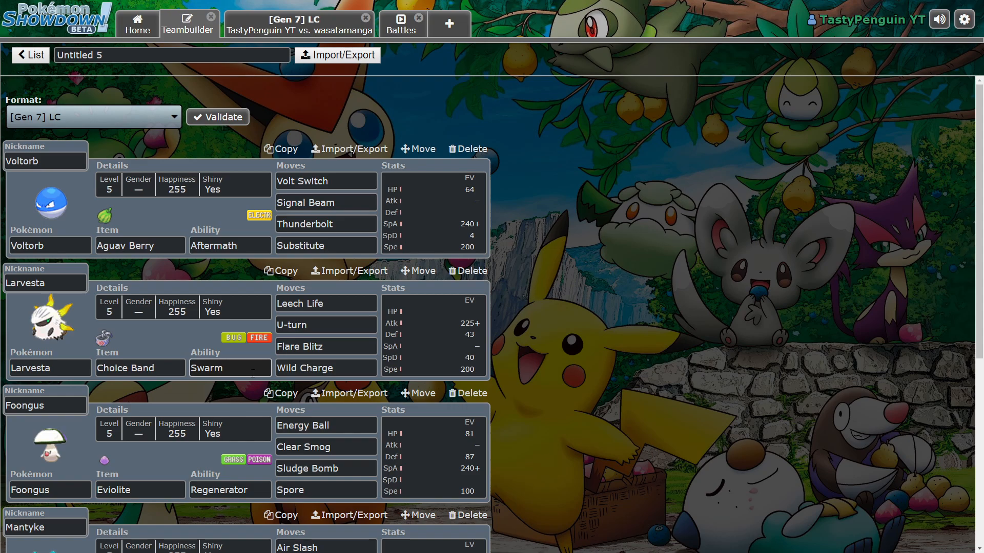
# Return to the home screen with Untitled 5 ready for Gen 7 LC.
pyautogui.click(137, 24)
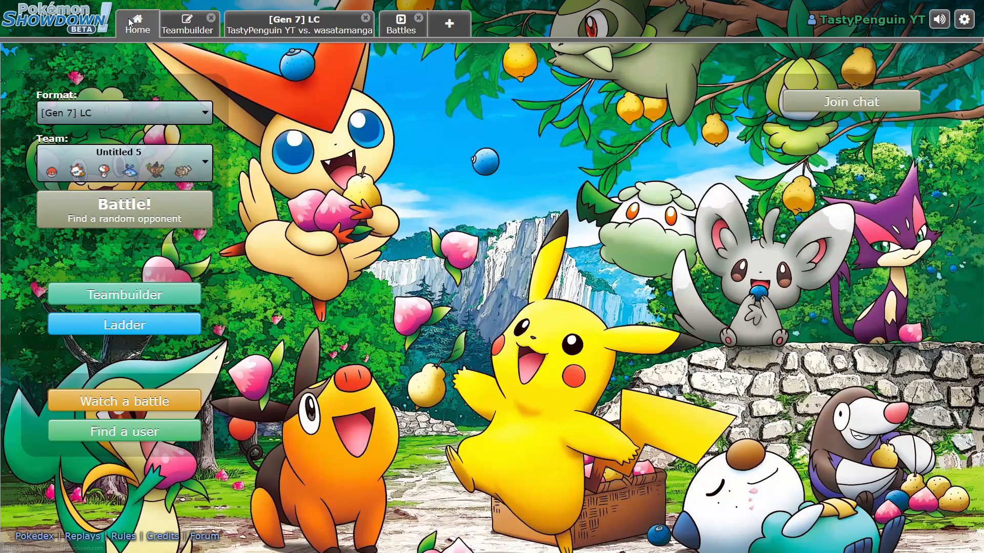